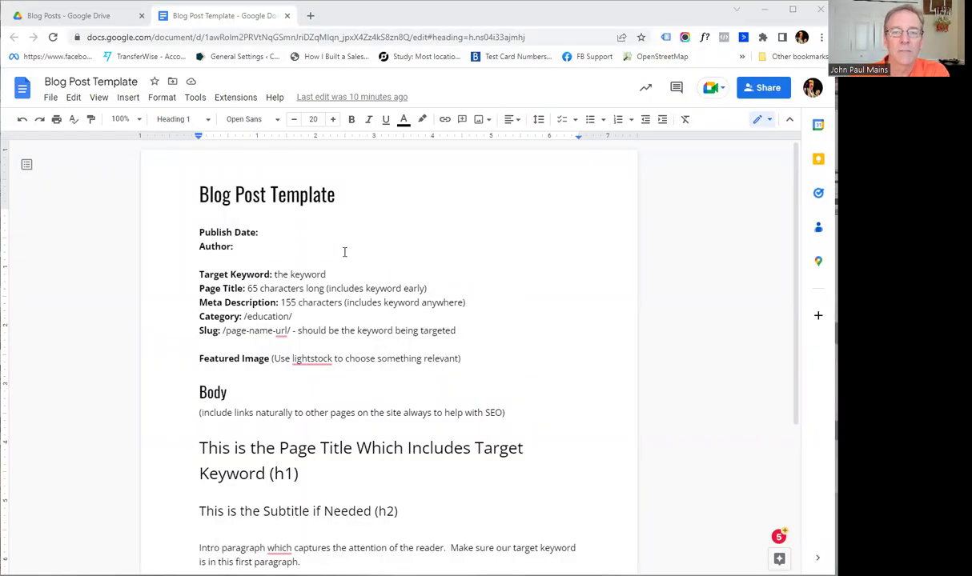
# - Show the create-new menu in the Blog Posts Drive folder, then return to the template
pyautogui.click(109, 19)
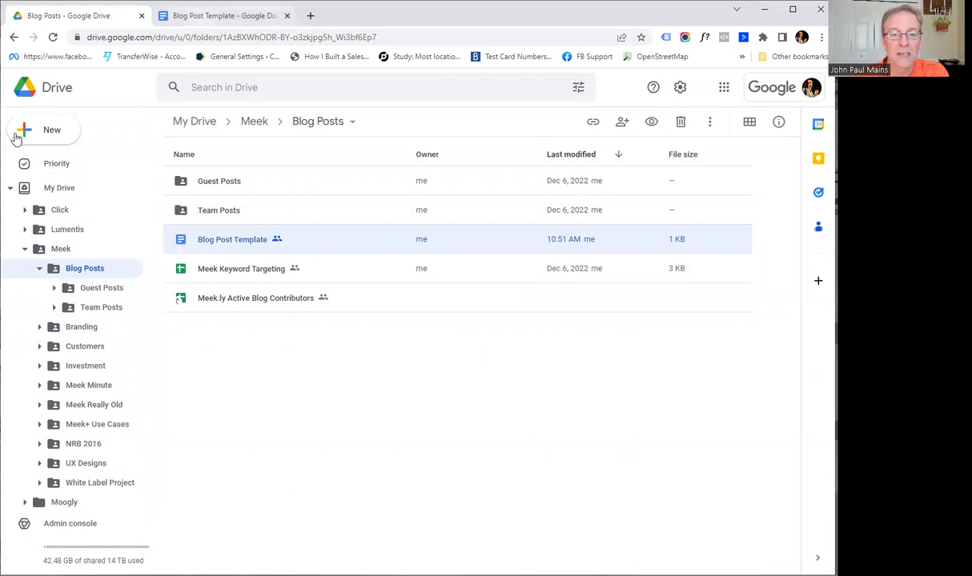
pyautogui.click(53, 131)
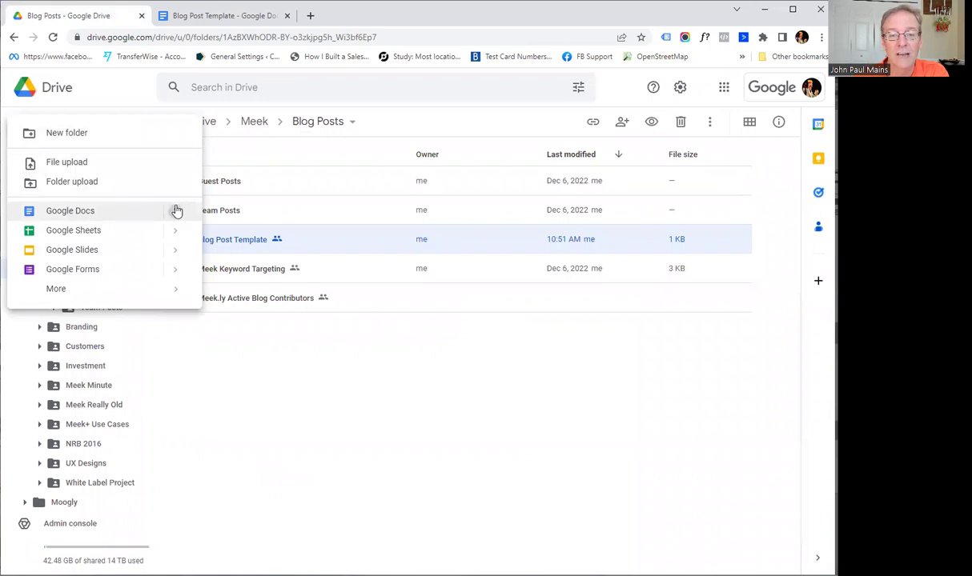
pyautogui.moveTo(174, 210)
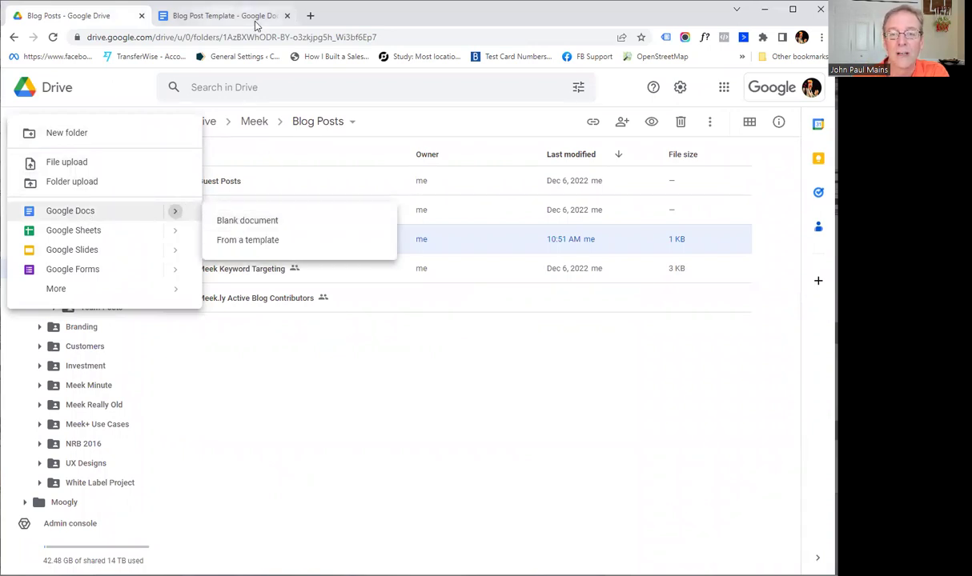
pyautogui.click(229, 24)
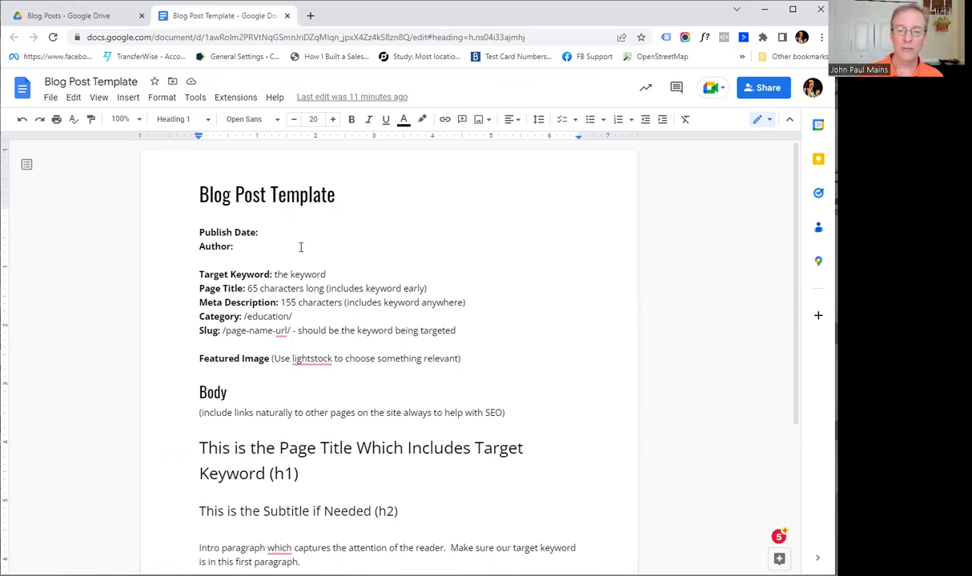
# - Go over the metadata block down to Body and the document's name, leaving it unchanged
pyautogui.moveTo(201, 217); pyautogui.dragTo(514, 393)
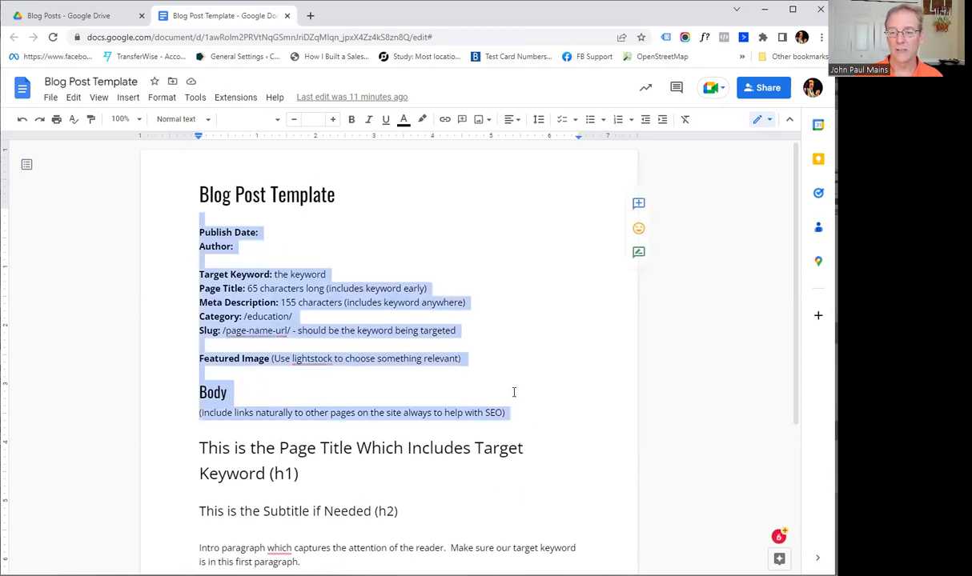
pyautogui.click(514, 392)
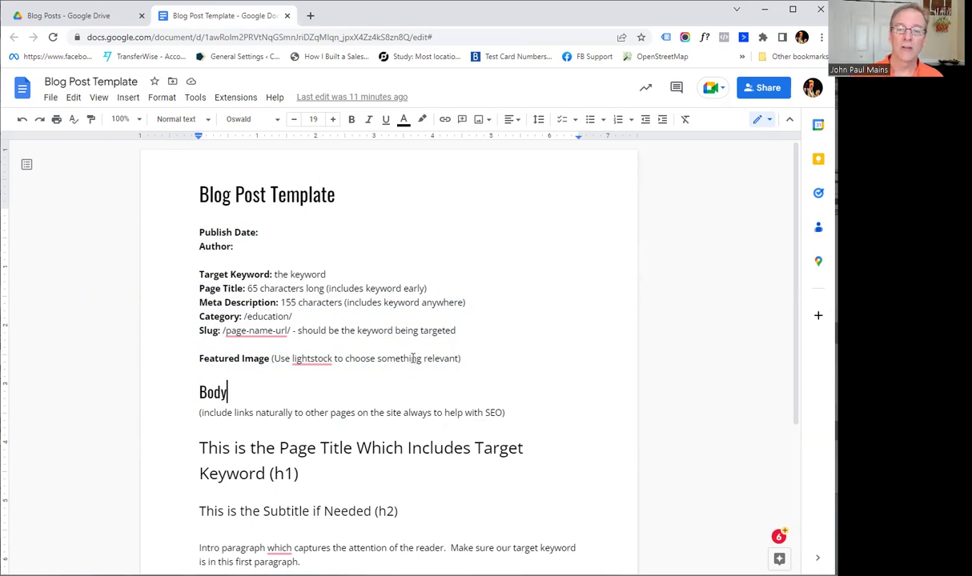
pyautogui.click(200, 217)
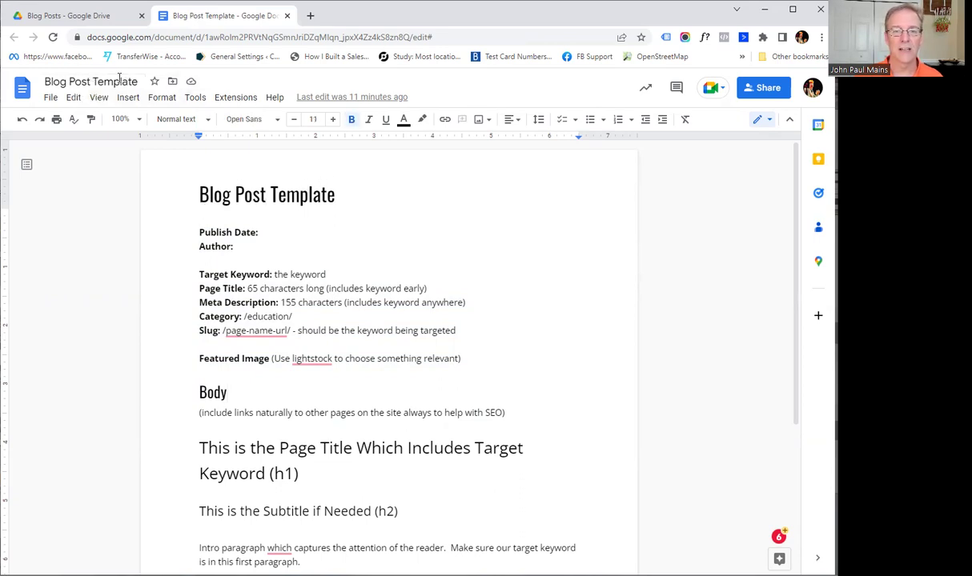
pyautogui.moveTo(119, 81); pyautogui.dragTo(139, 81)
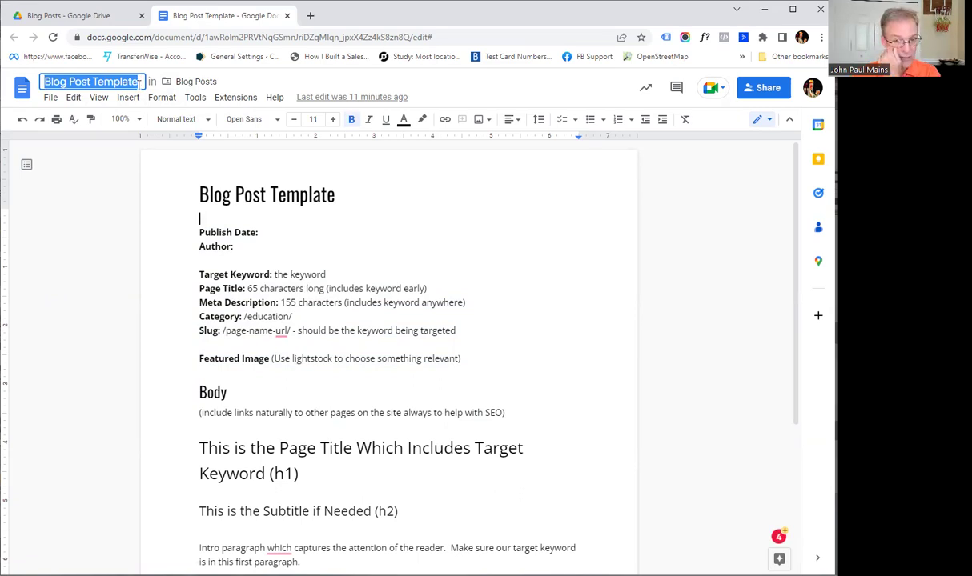
pyautogui.click(228, 248)
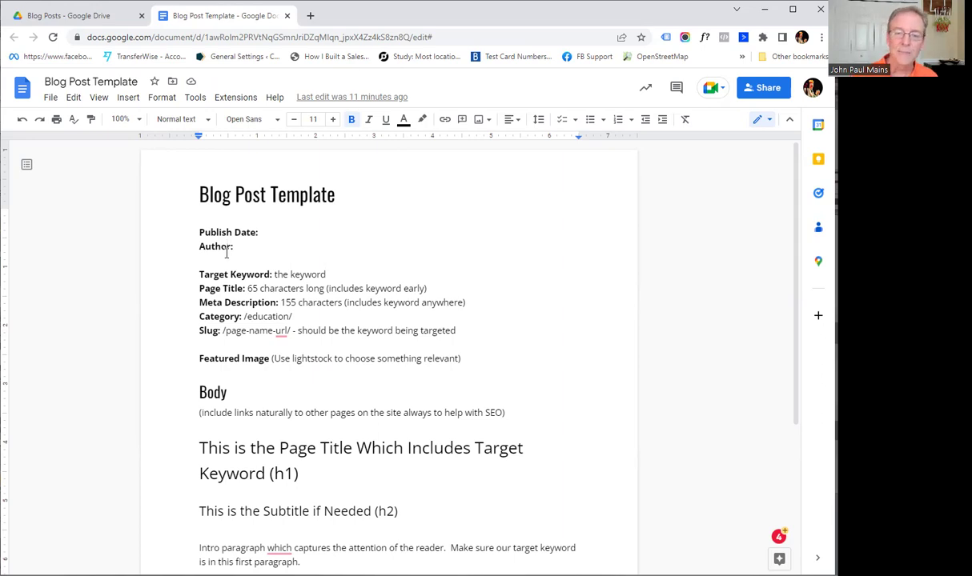
# - Highlight the Blog Post Template title in the page header
pyautogui.click(279, 183)
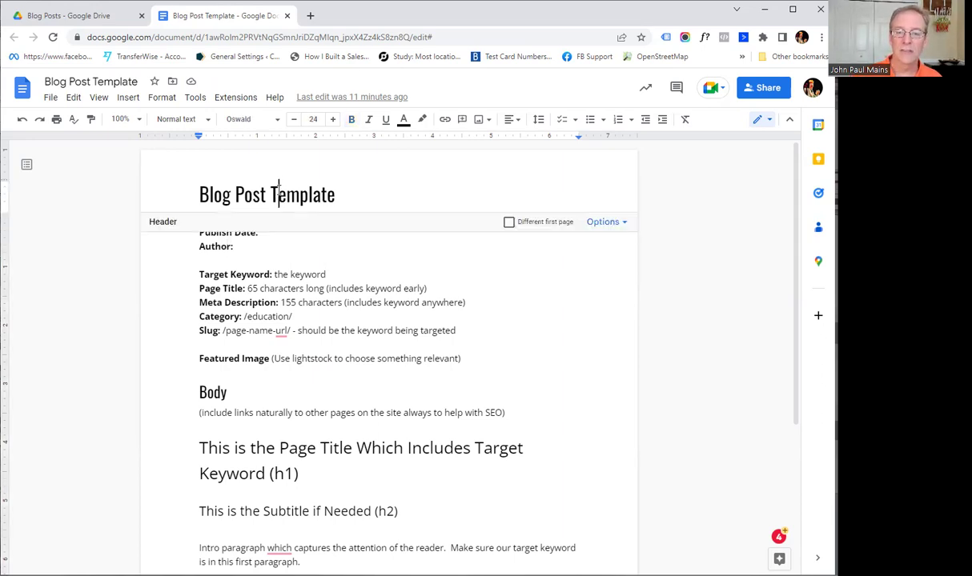
pyautogui.moveTo(197, 188); pyautogui.dragTo(357, 196)
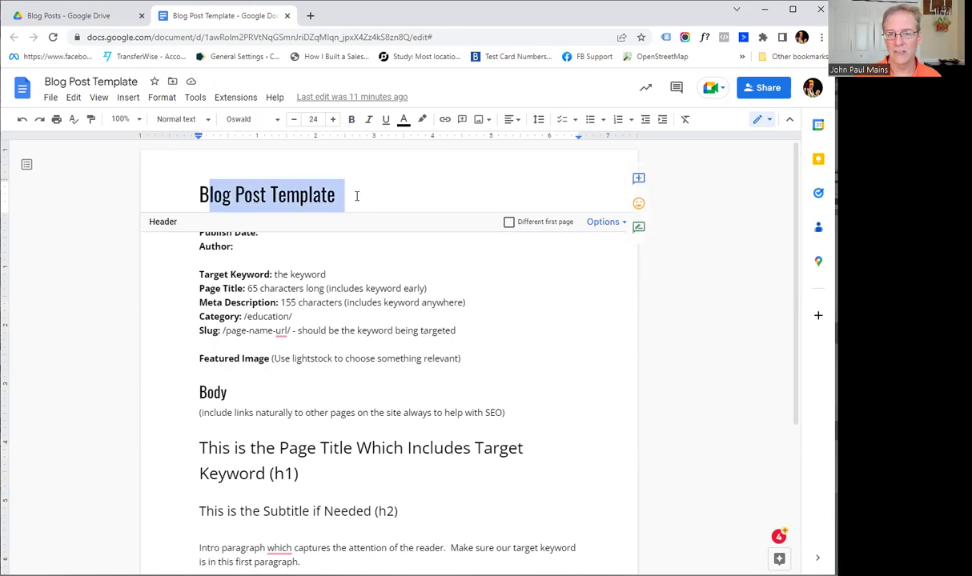
pyautogui.click(275, 198)
pyautogui.moveTo(200, 192); pyautogui.dragTo(337, 189)
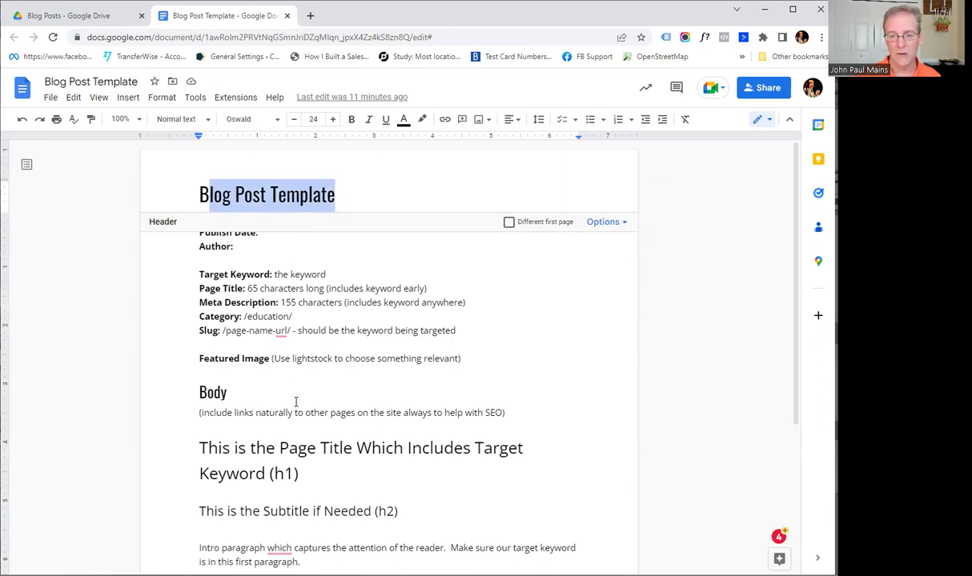
pyautogui.click(277, 445)
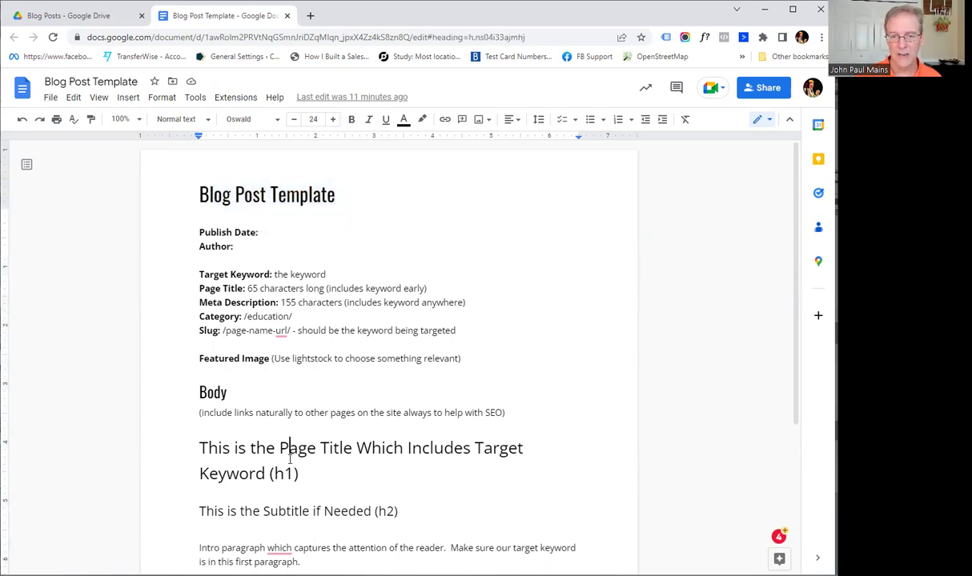
# - Point out the Publish Date, target keyword placeholder and the 65 in Page Title
pyautogui.click(271, 232)
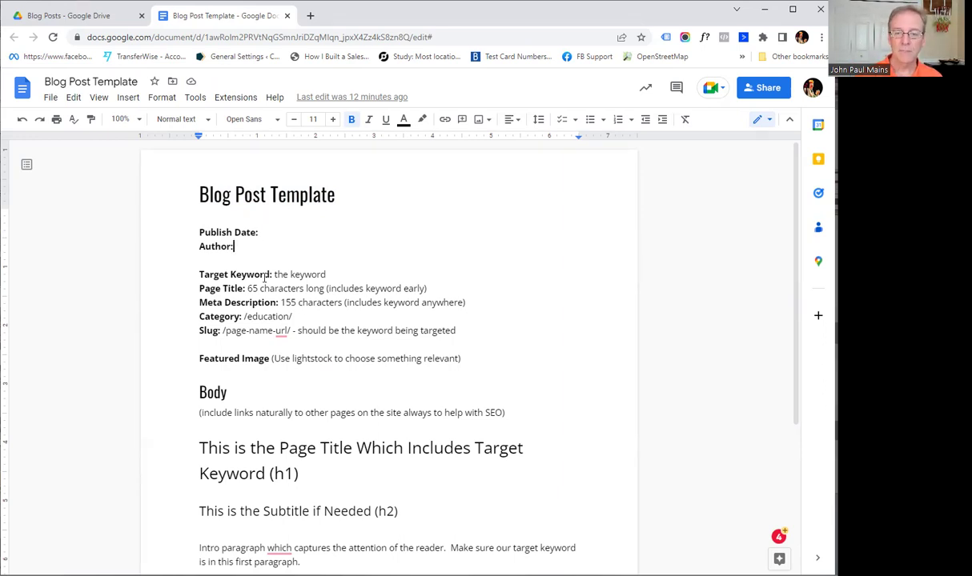
pyautogui.moveTo(271, 275); pyautogui.dragTo(339, 266)
pyautogui.click(340, 269)
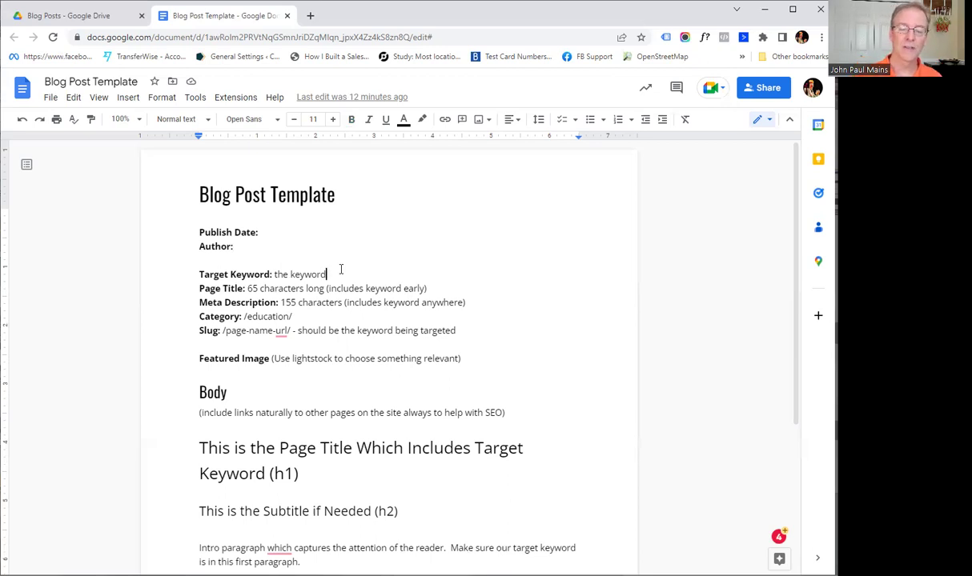
pyautogui.doubleClick(250, 288)
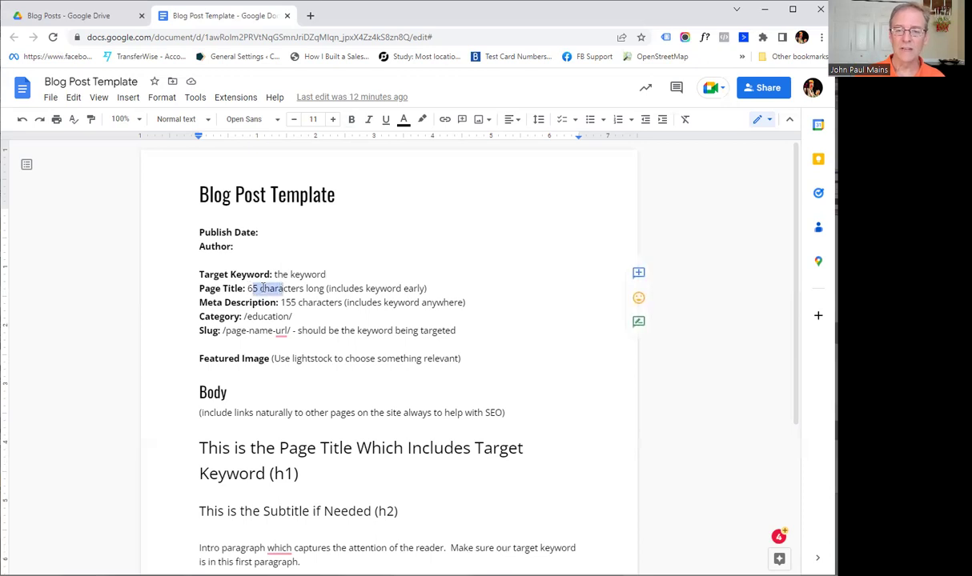
pyautogui.click(259, 289)
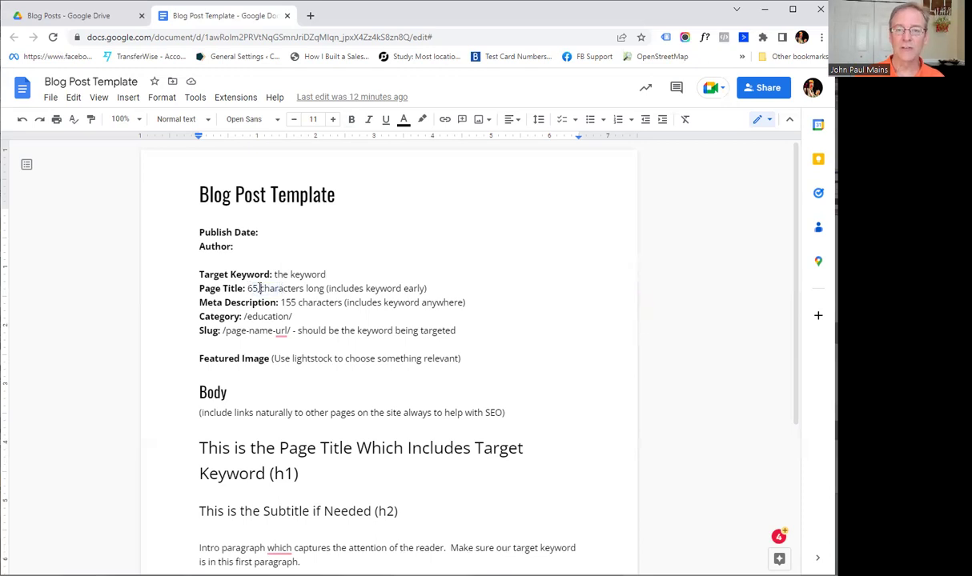
# - Search Google for 'best dentist in tampa' and highlight the Tampa Magazine result title
pyautogui.click(311, 16)
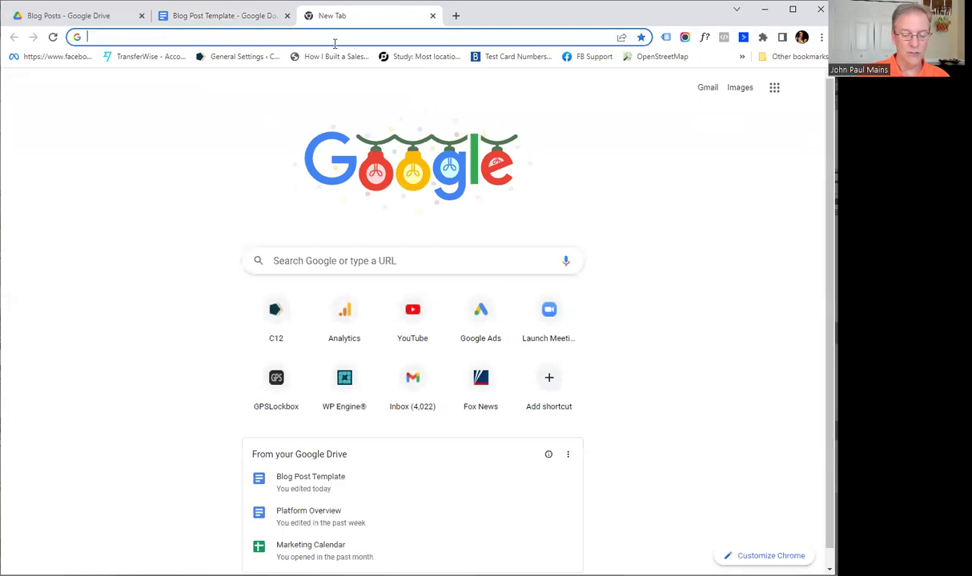
pyautogui.write('best')
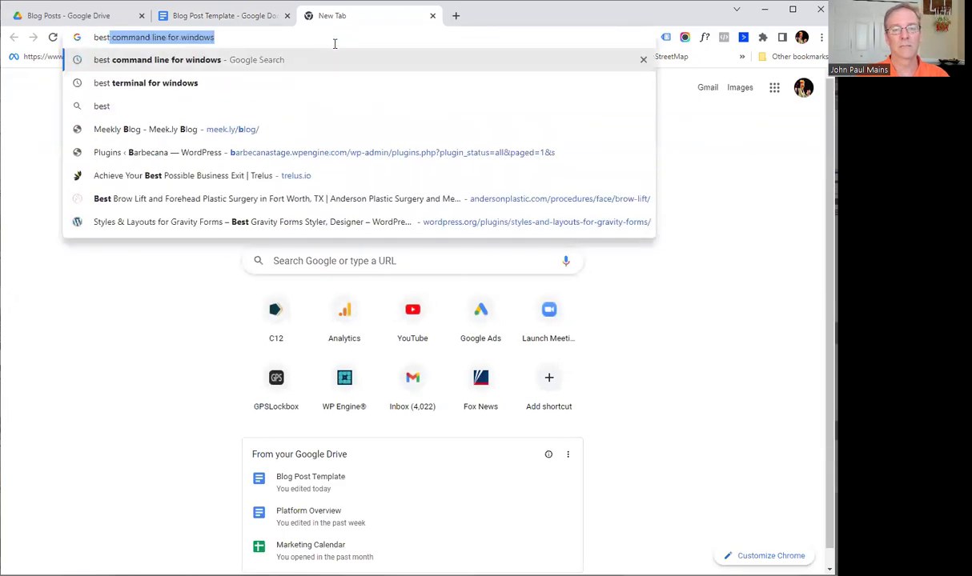
pyautogui.write(' dentist in')
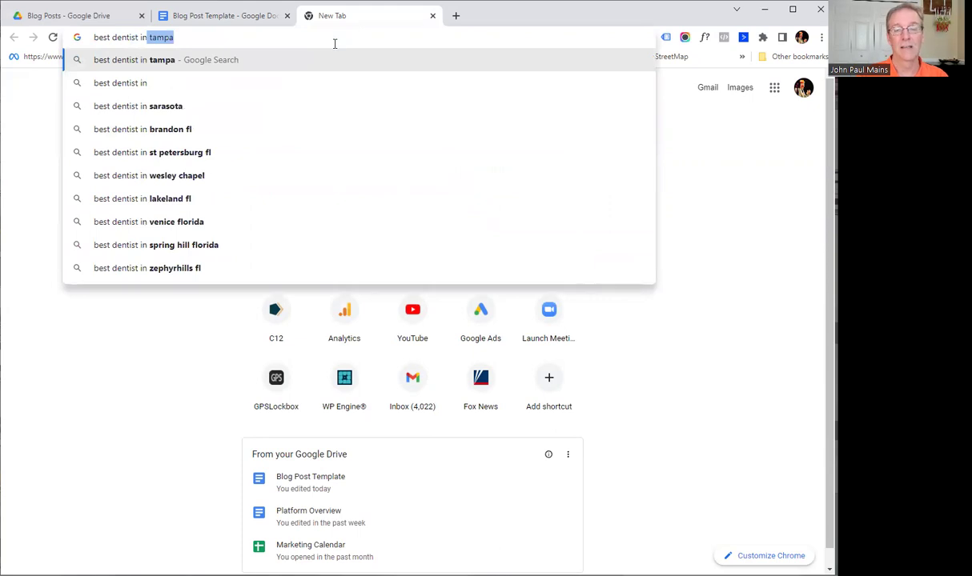
pyautogui.press('Return')
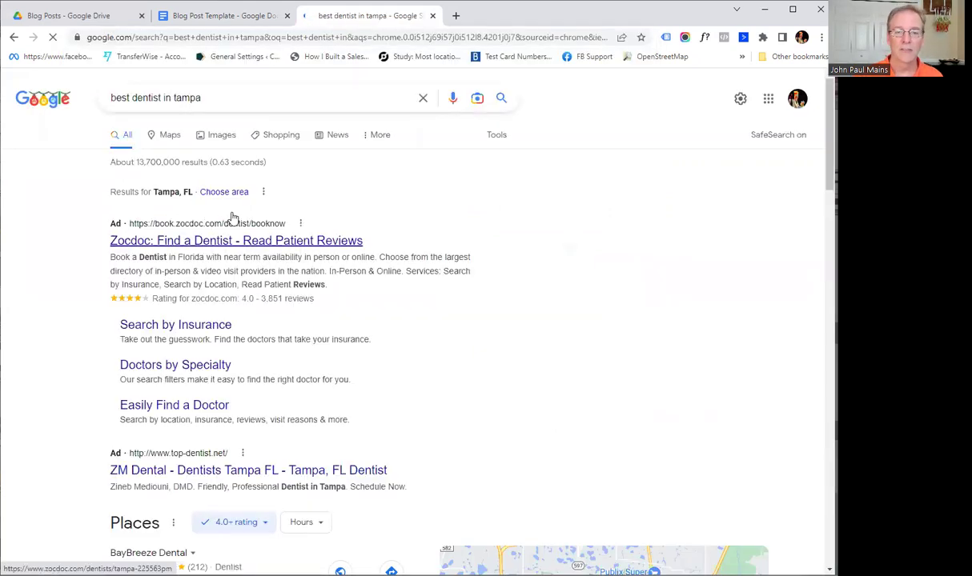
pyautogui.scroll(-4, 230, 288)
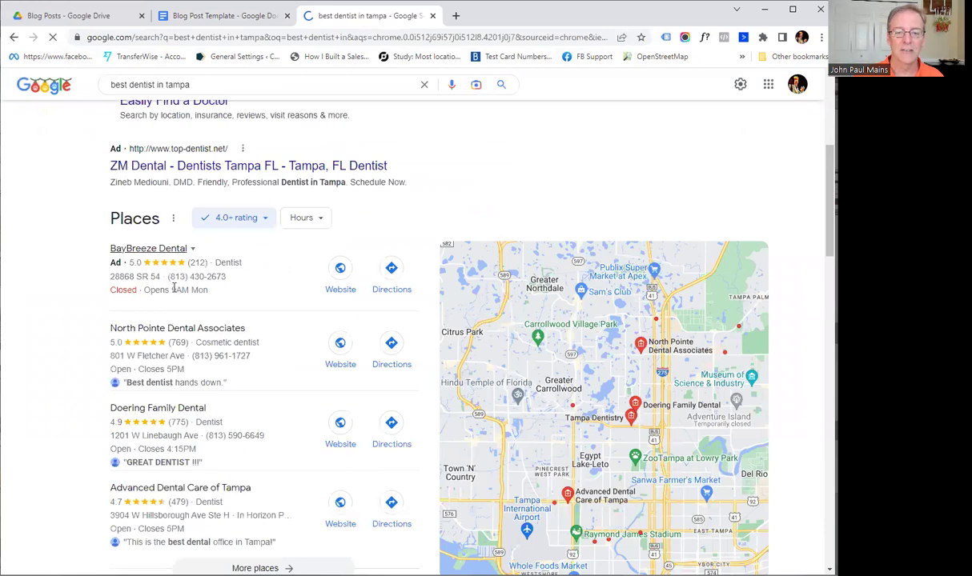
pyautogui.scroll(-5, 169, 278)
pyautogui.moveTo(338, 267); pyautogui.dragTo(112, 269)
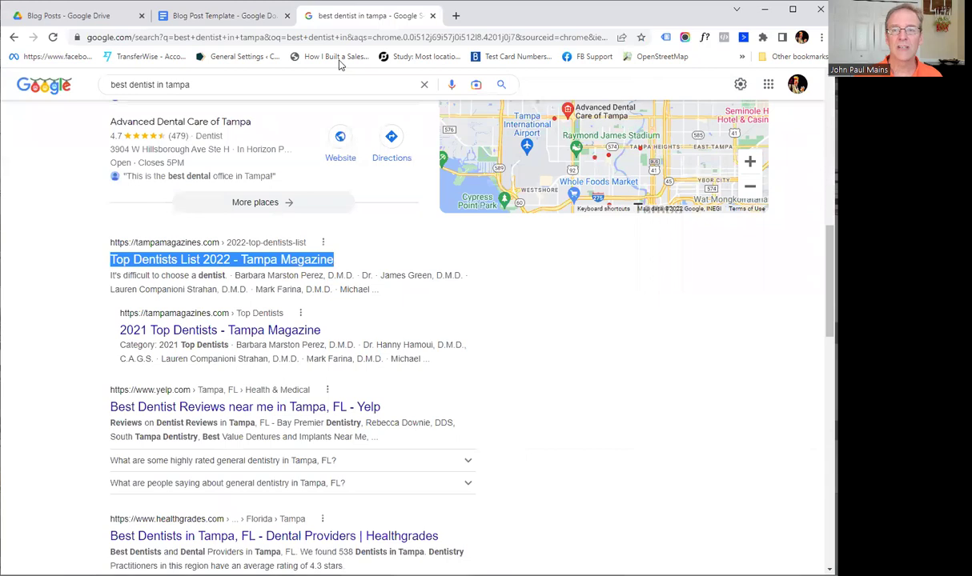
# - Highlight the target keyword placeholder and the 65-character Page Title length in the template
pyautogui.click(215, 17)
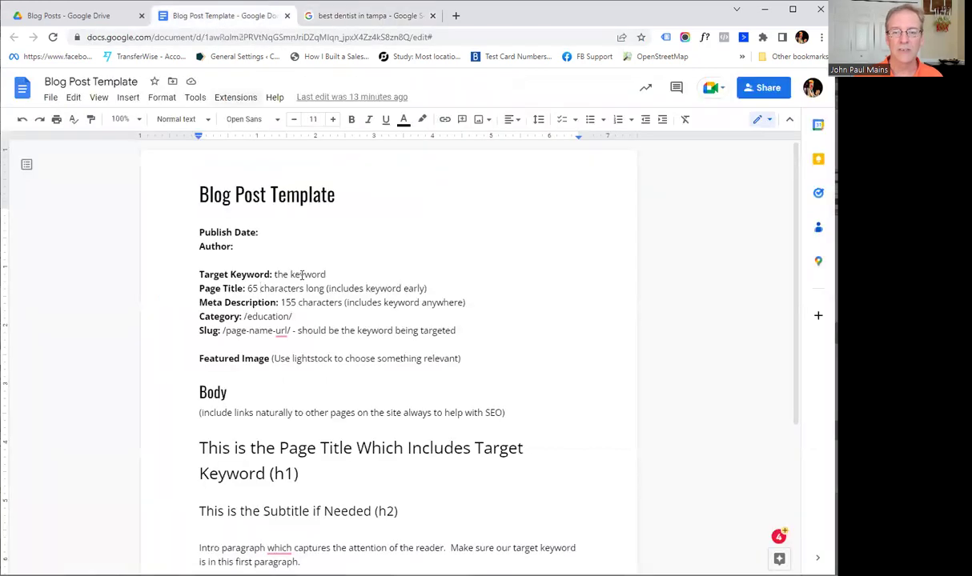
pyautogui.click(259, 288)
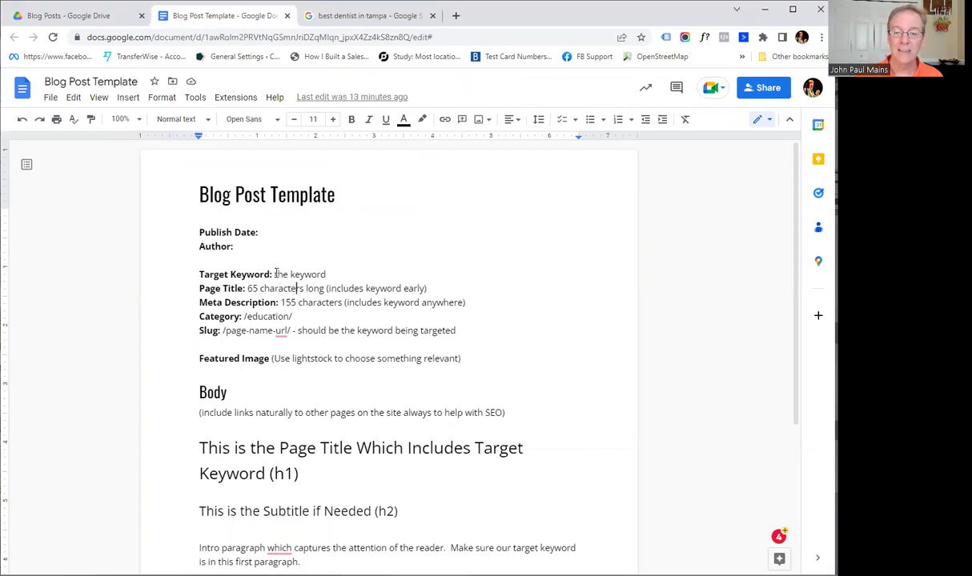
pyautogui.moveTo(275, 274); pyautogui.dragTo(343, 275)
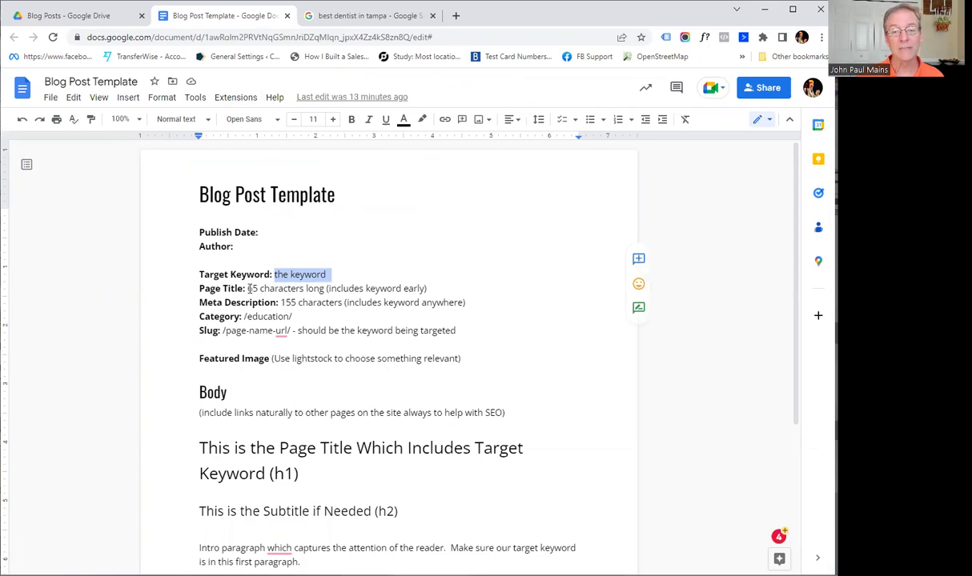
pyautogui.moveTo(248, 290); pyautogui.dragTo(304, 289)
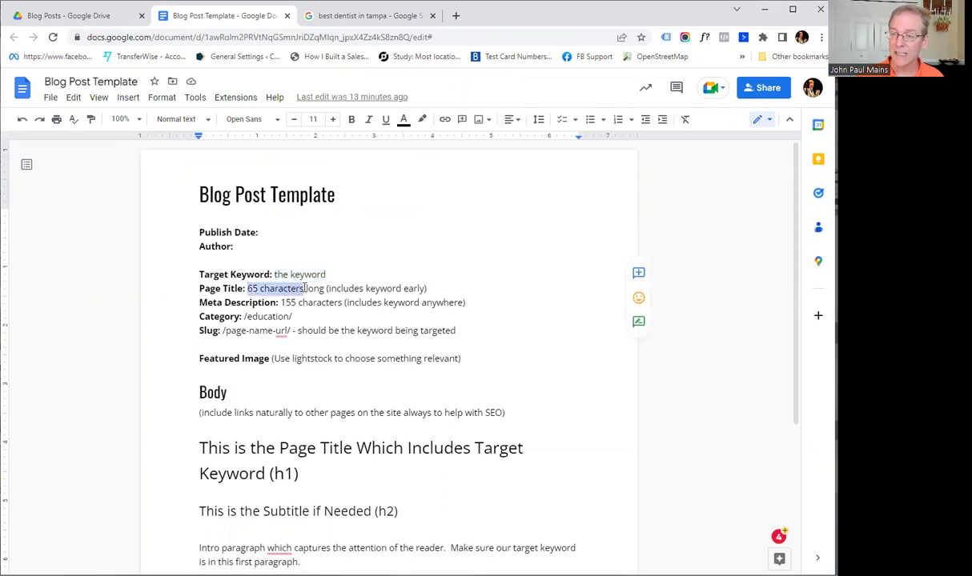
pyautogui.click(345, 302)
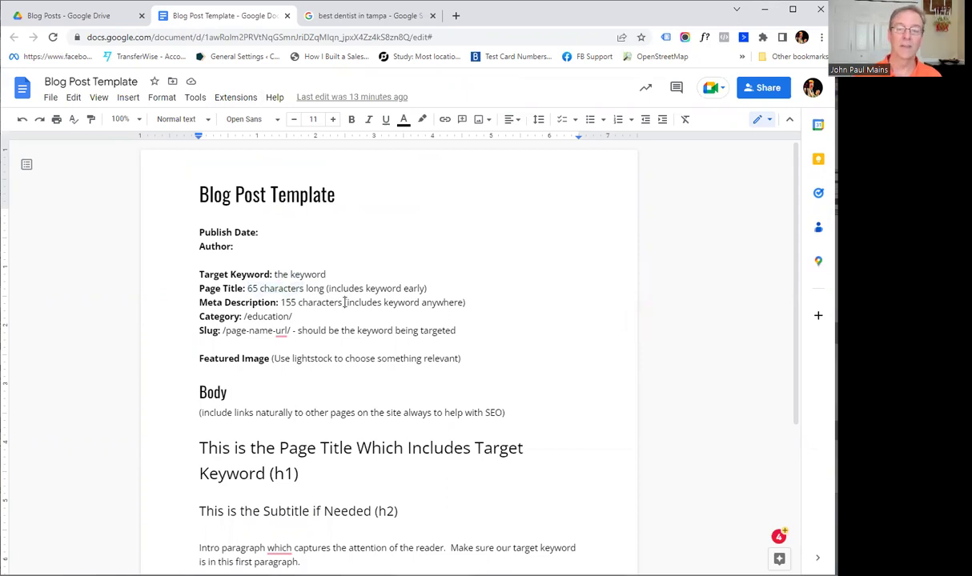
# - Clear the Tampa Magazine highlight and move between the template and search results
pyautogui.click(323, 22)
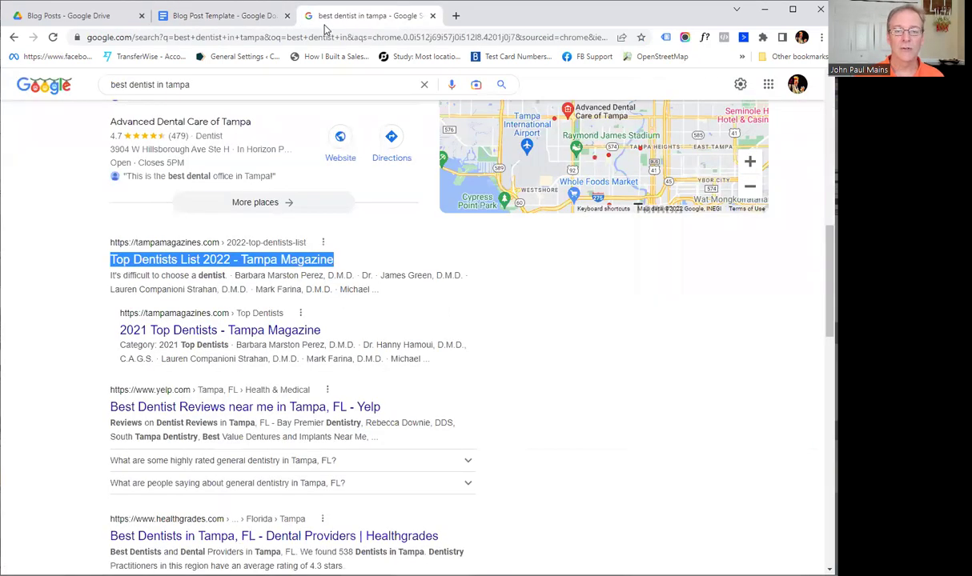
pyautogui.click(354, 237)
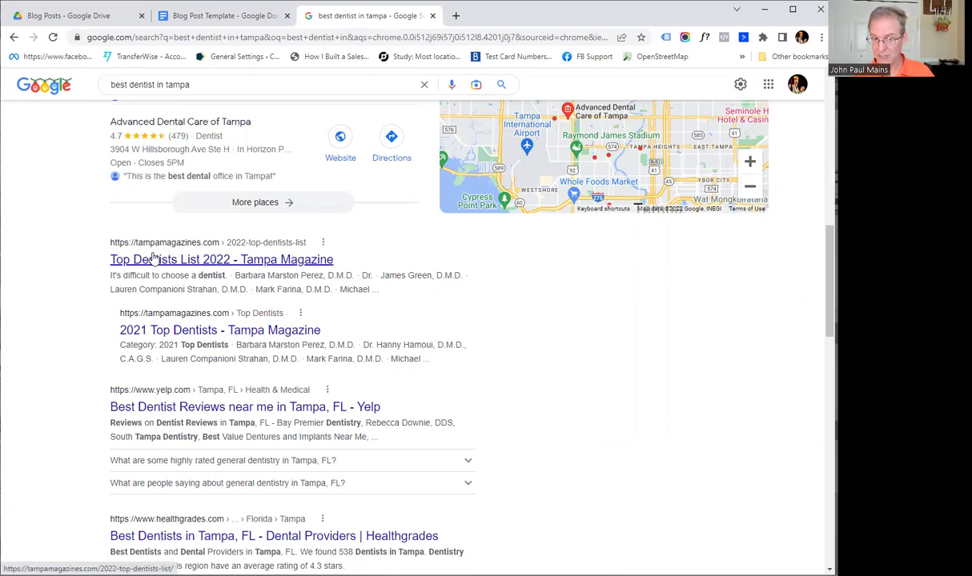
pyautogui.click(232, 22)
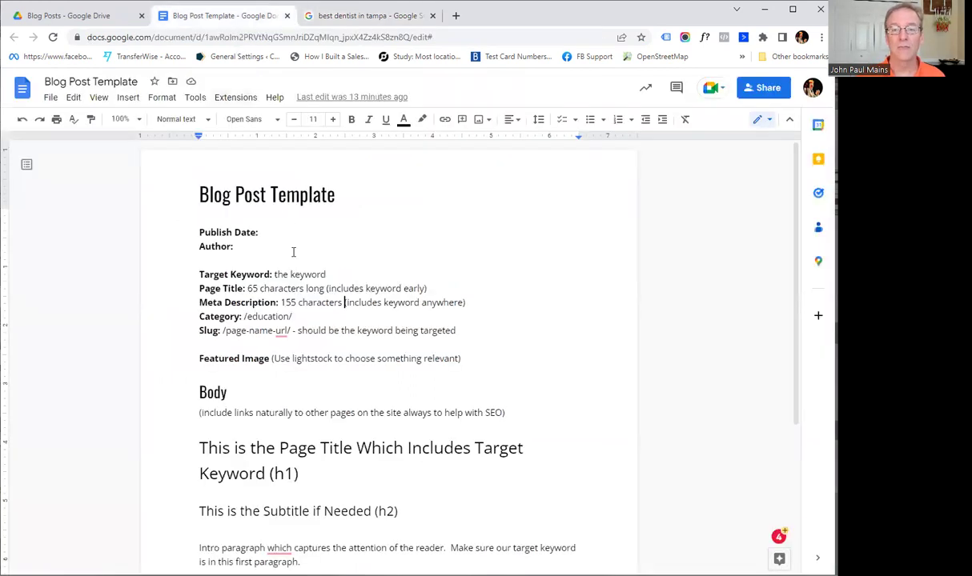
pyautogui.click(324, 26)
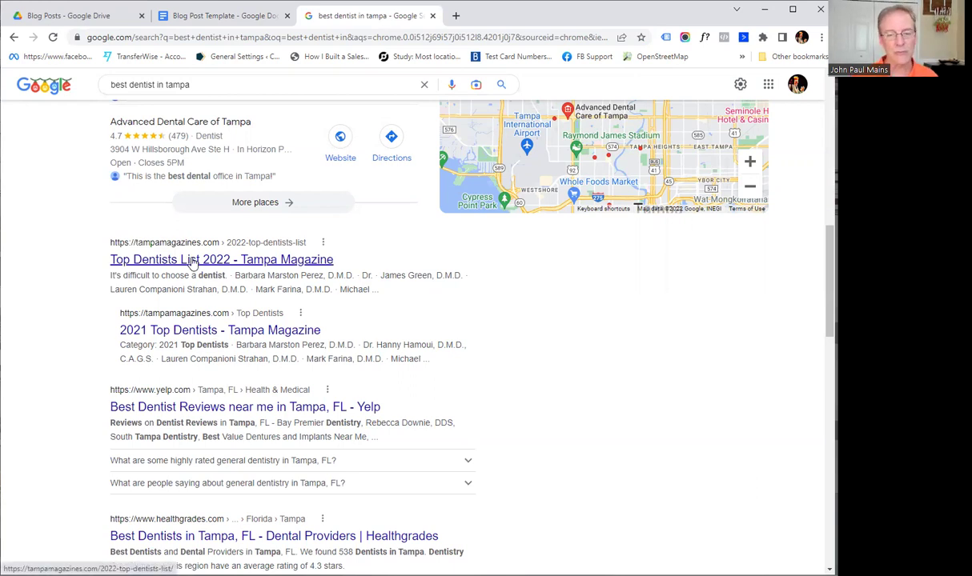
# - Compare the 155-character meta description limit with the cut-off Tampa Magazine snippet
pyautogui.click(193, 22)
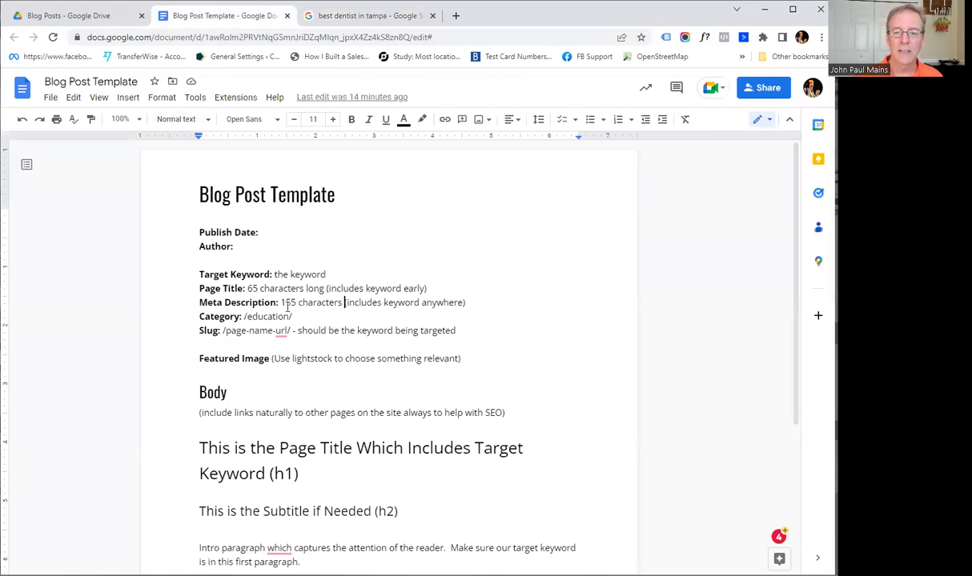
pyautogui.moveTo(280, 303); pyautogui.dragTo(343, 301)
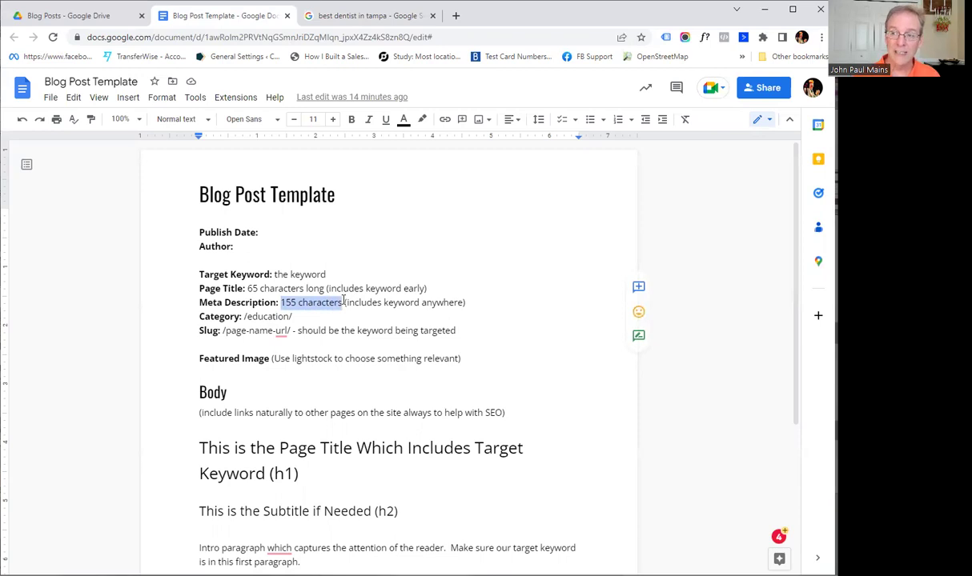
pyautogui.click(326, 30)
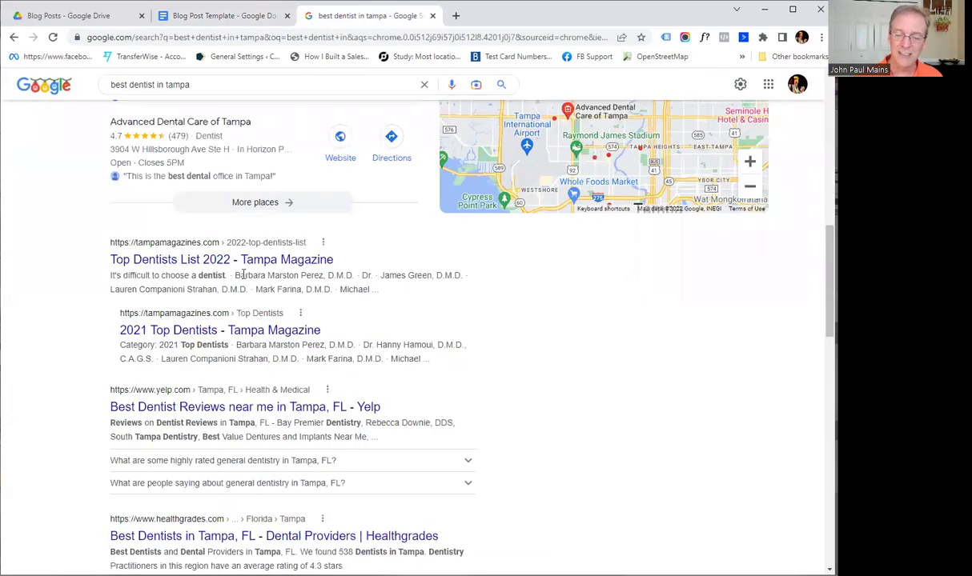
pyautogui.moveTo(111, 275); pyautogui.dragTo(374, 289)
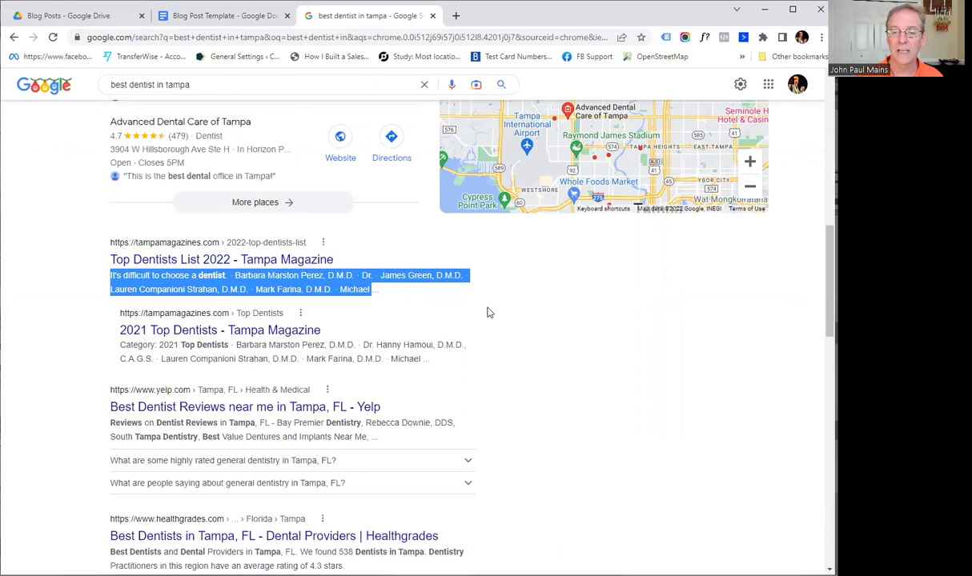
pyautogui.click(462, 298)
pyautogui.moveTo(369, 291); pyautogui.dragTo(378, 290)
pyautogui.click(452, 312)
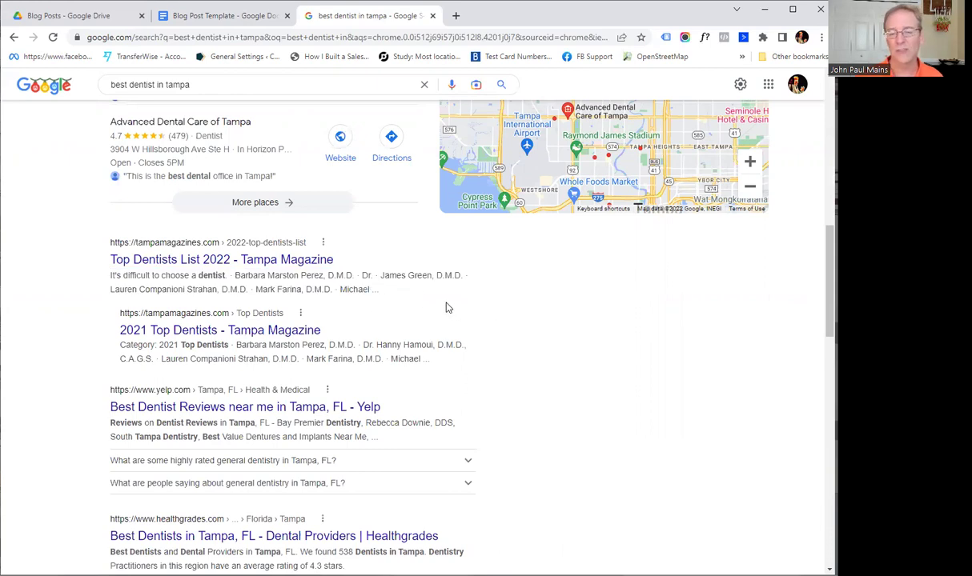
# - Highlight keywords Dentists, Best Dentists, Dental and Tampa in the Healthgrades snippet
pyautogui.scroll(-4, 447, 308)
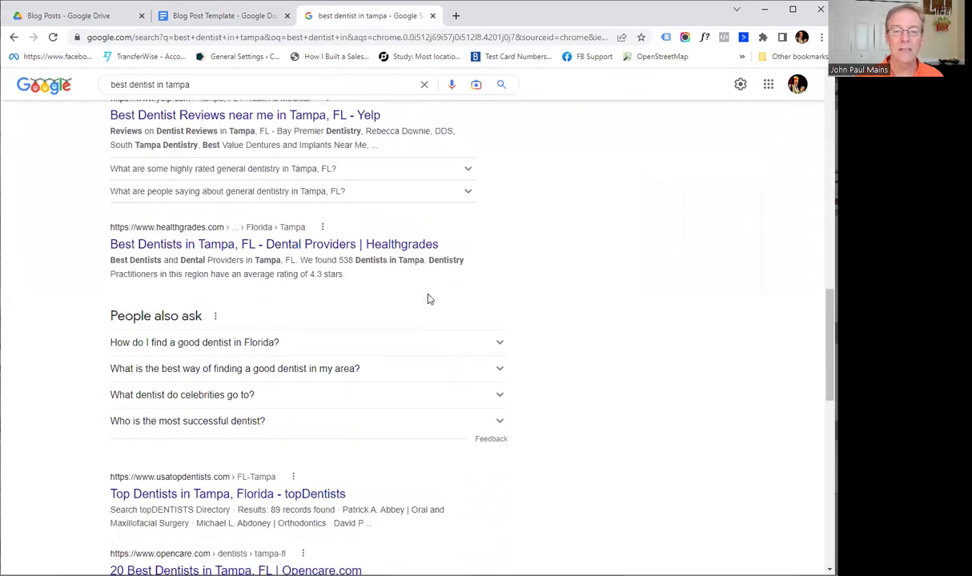
pyautogui.moveTo(353, 263); pyautogui.dragTo(134, 245)
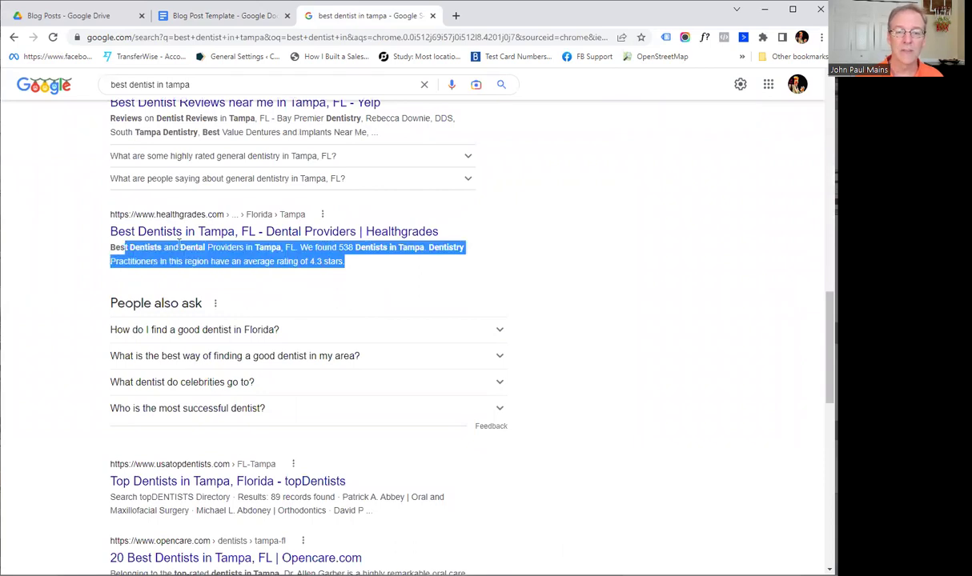
pyautogui.click(164, 243)
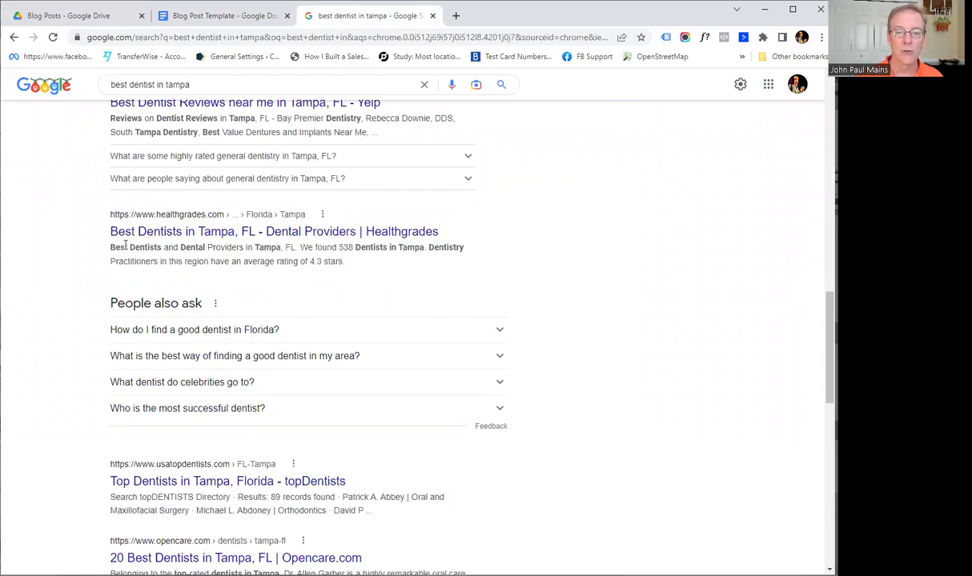
pyautogui.moveTo(126, 246); pyautogui.dragTo(160, 247)
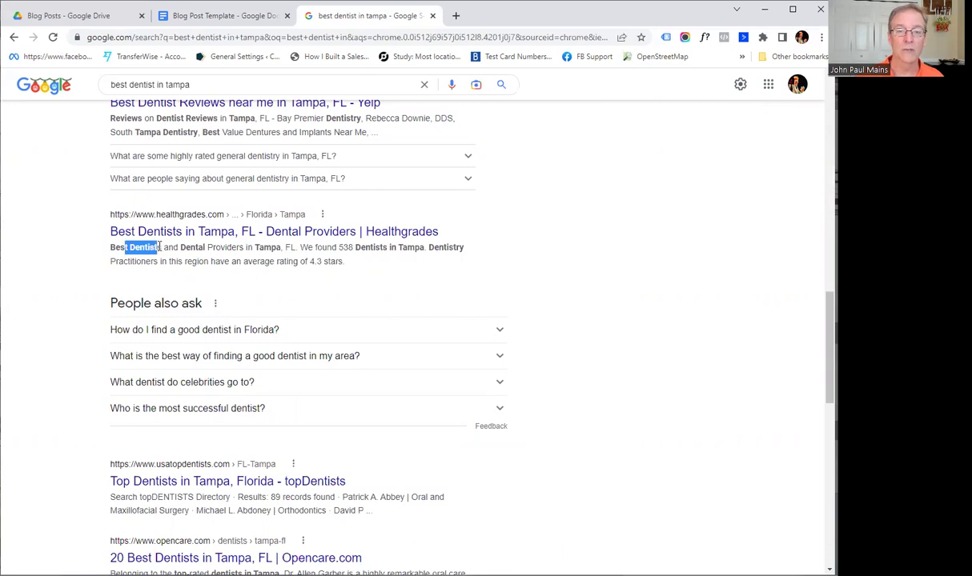
pyautogui.click(154, 249)
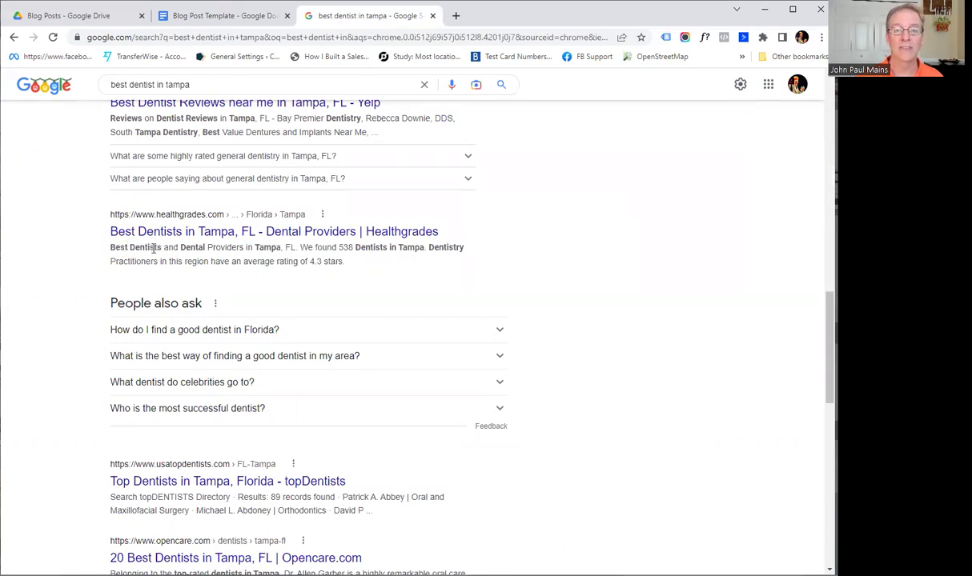
pyautogui.moveTo(158, 248); pyautogui.dragTo(115, 248)
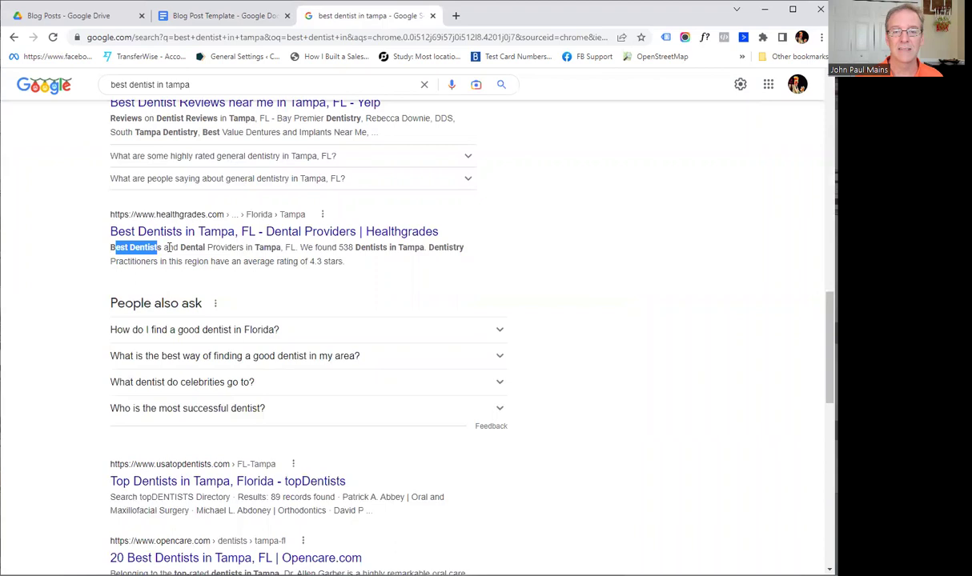
pyautogui.moveTo(185, 248); pyautogui.dragTo(197, 247)
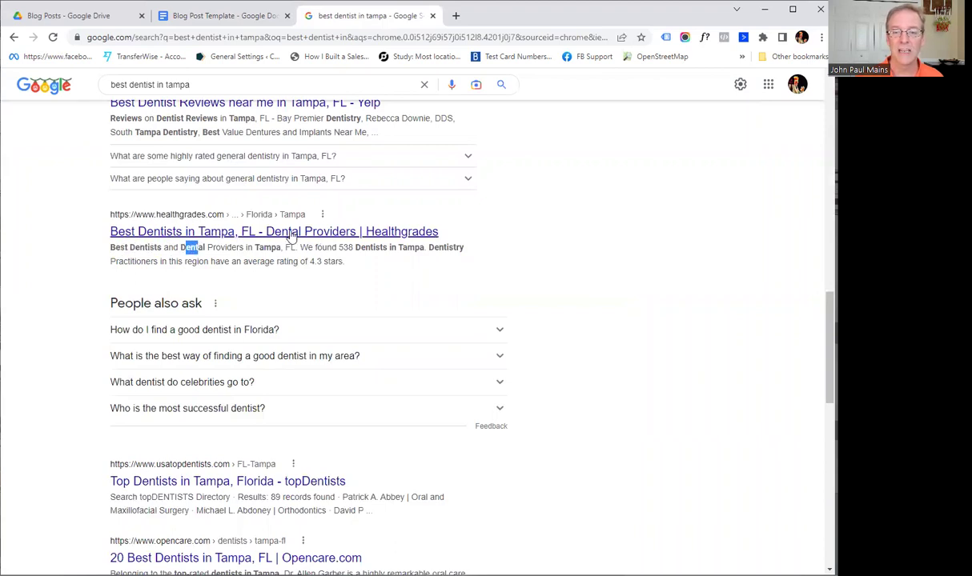
pyautogui.moveTo(255, 248); pyautogui.dragTo(276, 247)
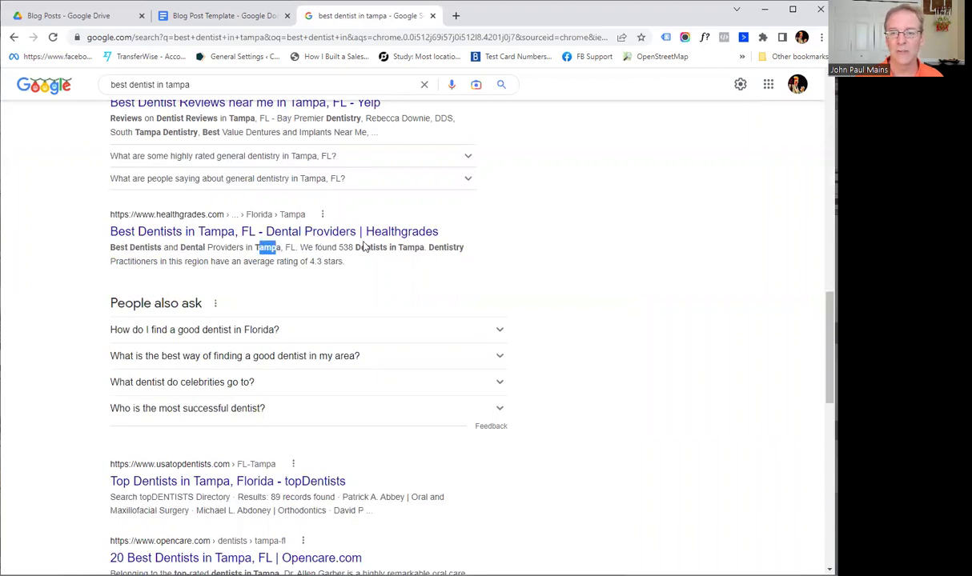
pyautogui.moveTo(357, 247); pyautogui.dragTo(464, 250)
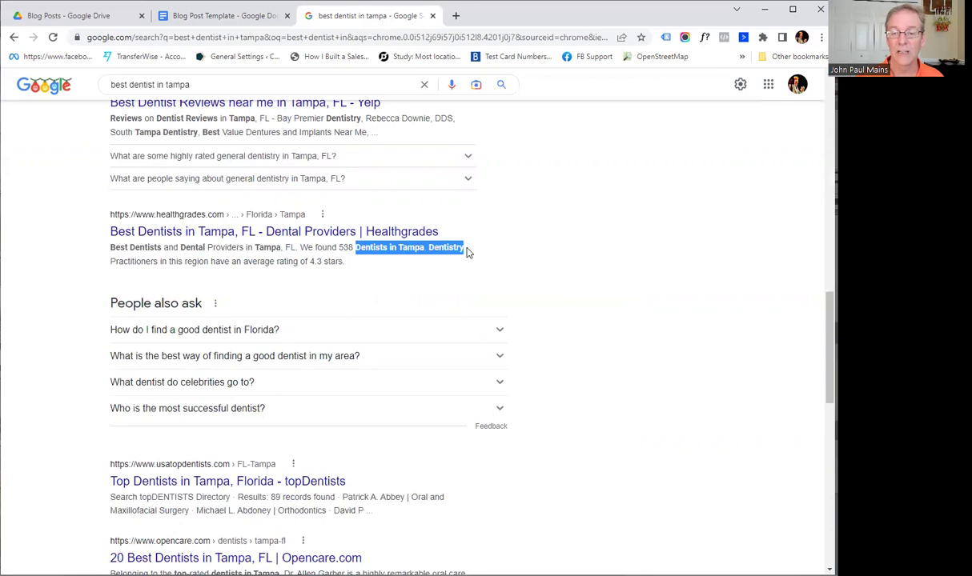
pyautogui.click(424, 256)
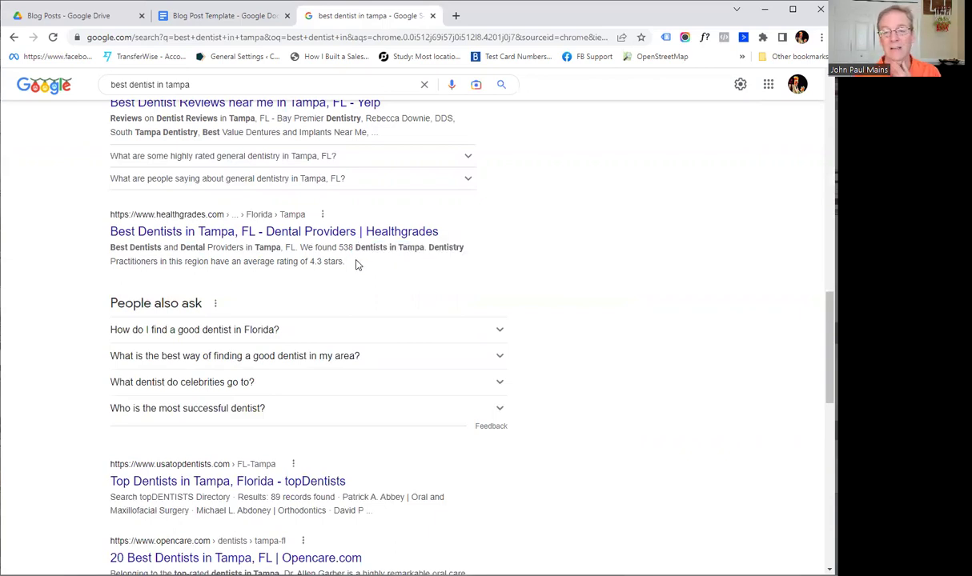
# - Mark the whole Healthgrades description snippet and part of its text
pyautogui.moveTo(358, 265); pyautogui.dragTo(108, 254)
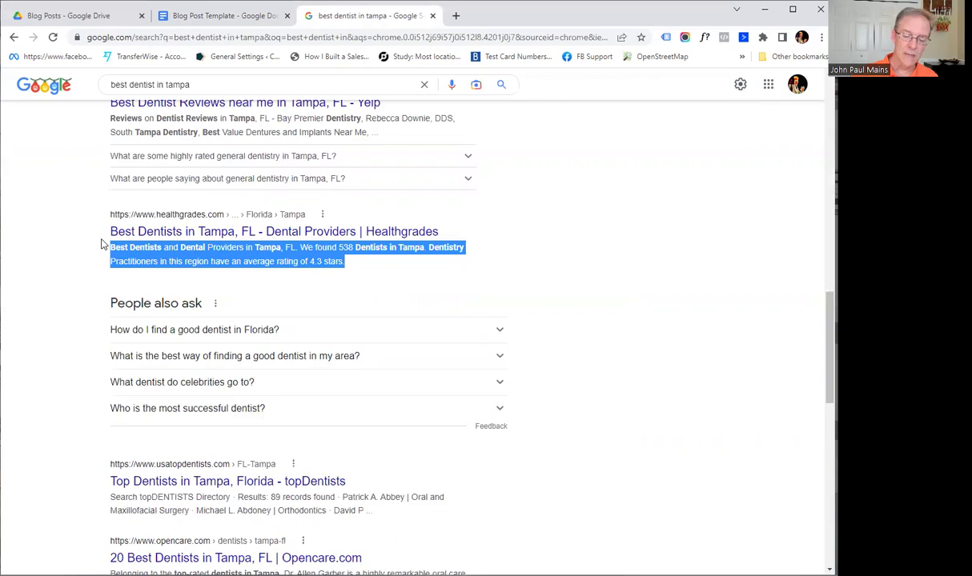
pyautogui.click(102, 244)
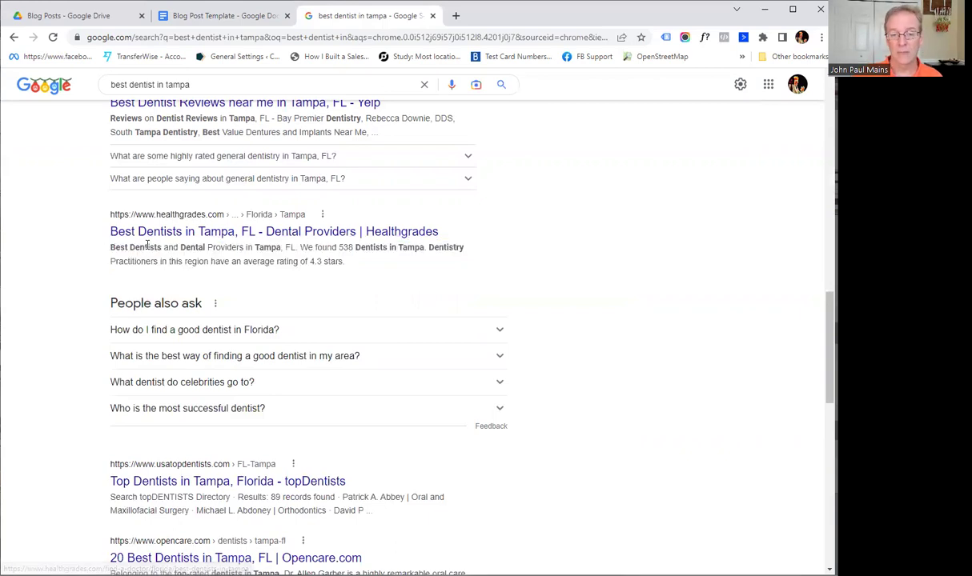
pyautogui.moveTo(147, 248); pyautogui.dragTo(160, 259)
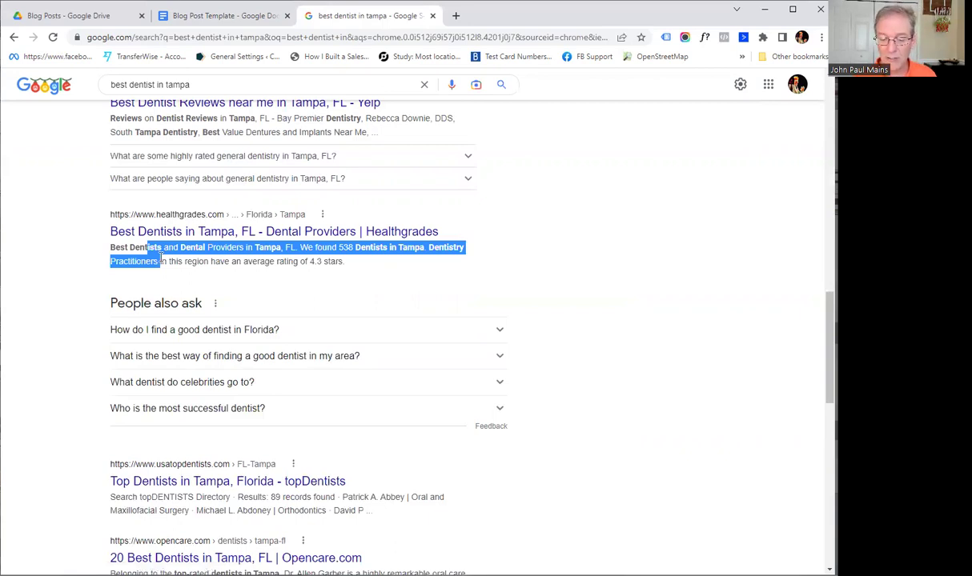
pyautogui.click(160, 257)
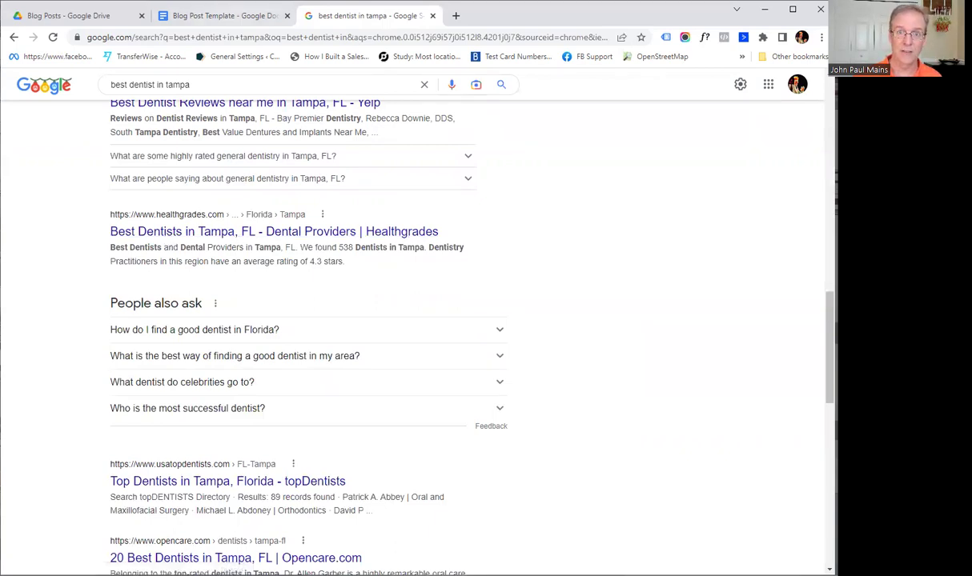
# - Mark the Page Title line, bold the Category label and highlight its /education/ value
pyautogui.click(220, 15)
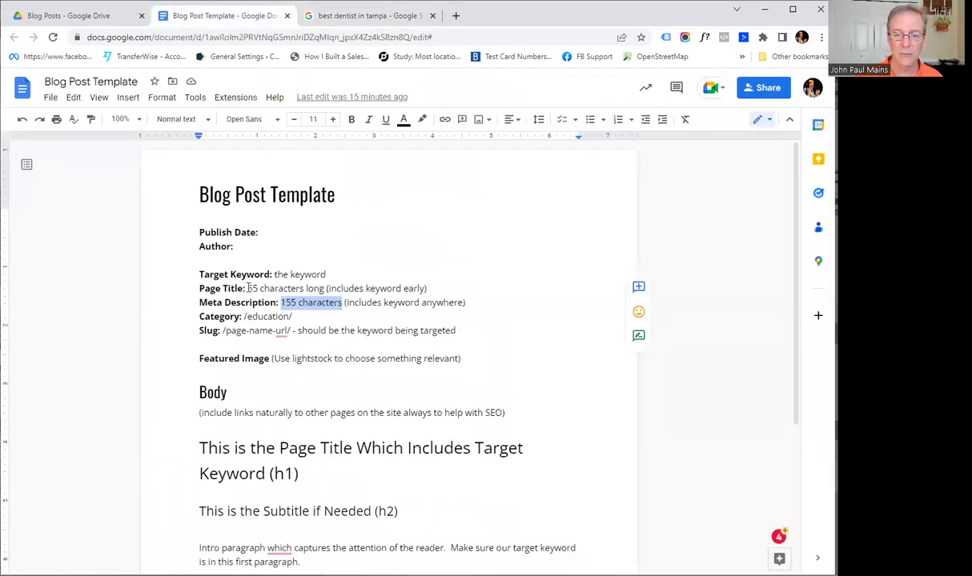
pyautogui.moveTo(199, 289); pyautogui.dragTo(293, 303)
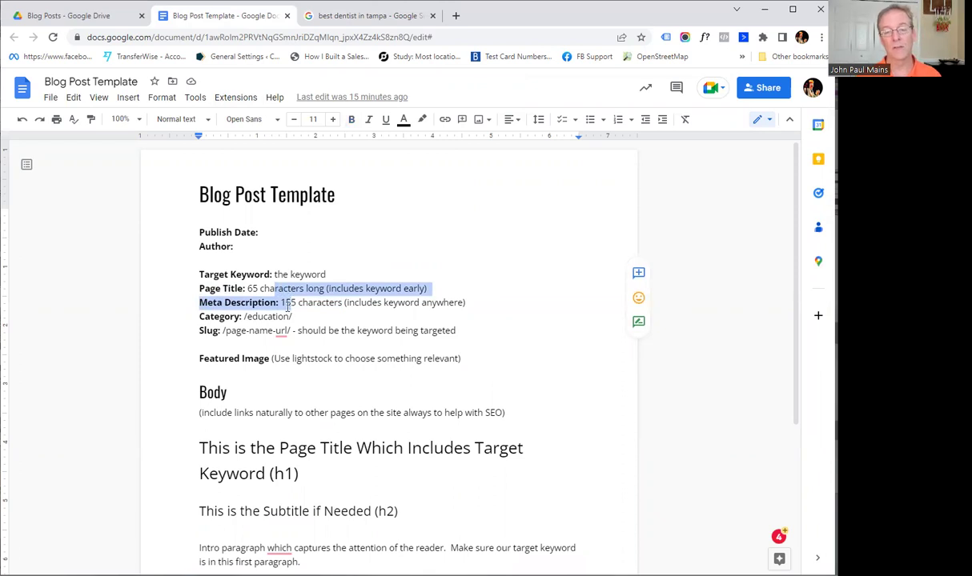
pyautogui.moveTo(208, 317); pyautogui.dragTo(240, 317)
pyautogui.doubleClick(240, 317)
pyautogui.hotkey('ctrl', 'b')
pyautogui.click(244, 316)
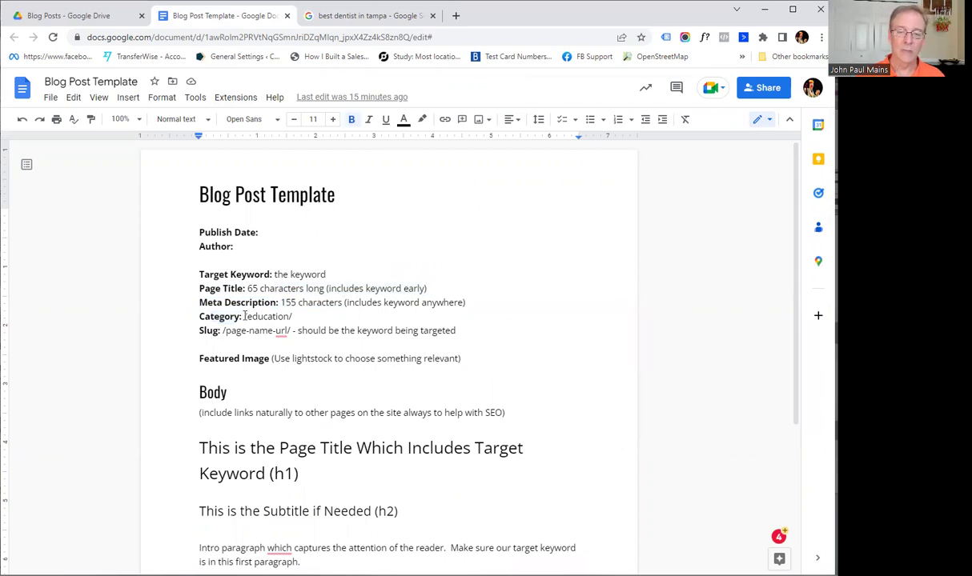
pyautogui.moveTo(243, 316); pyautogui.dragTo(293, 316)
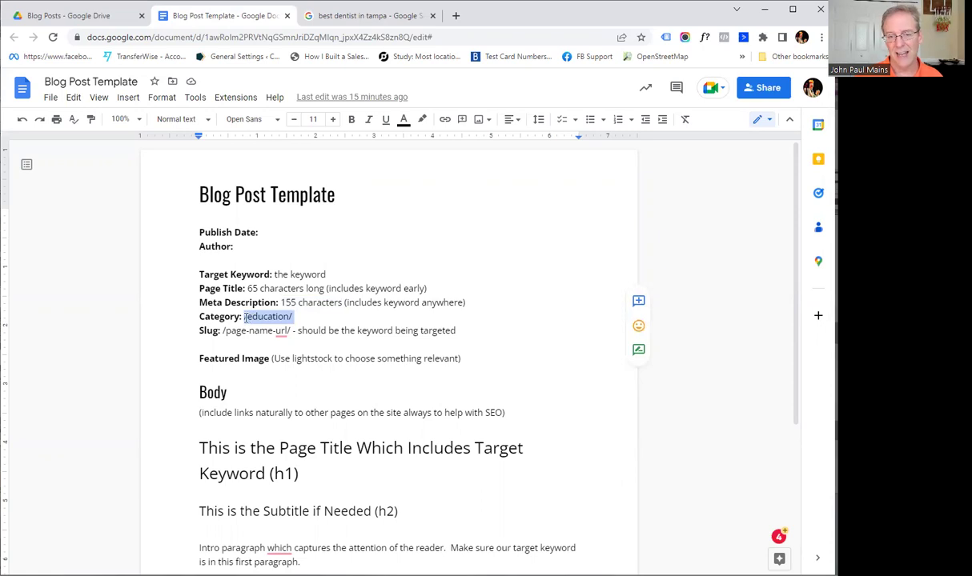
pyautogui.moveTo(244, 317); pyautogui.dragTo(294, 317)
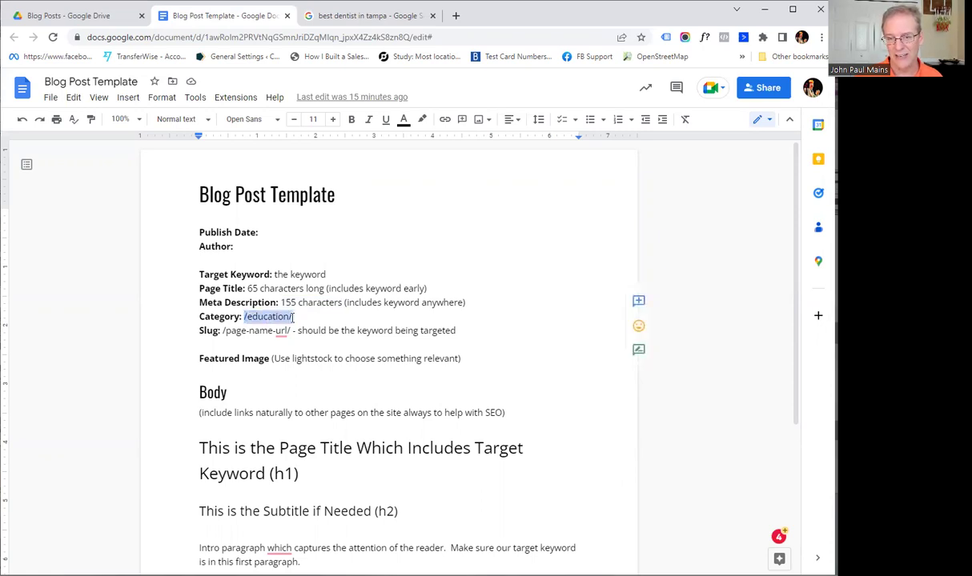
pyautogui.click(293, 317)
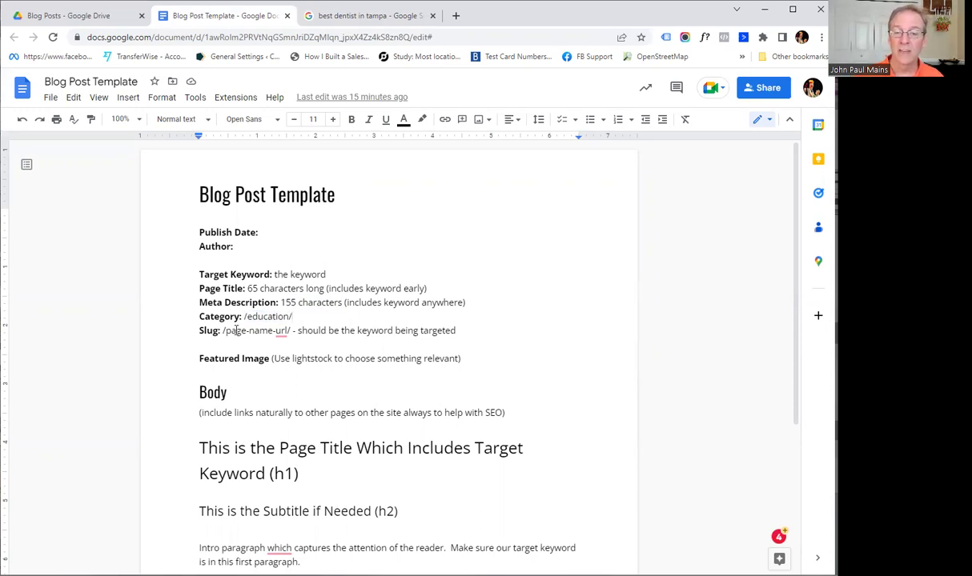
pyautogui.moveTo(222, 332); pyautogui.dragTo(293, 331)
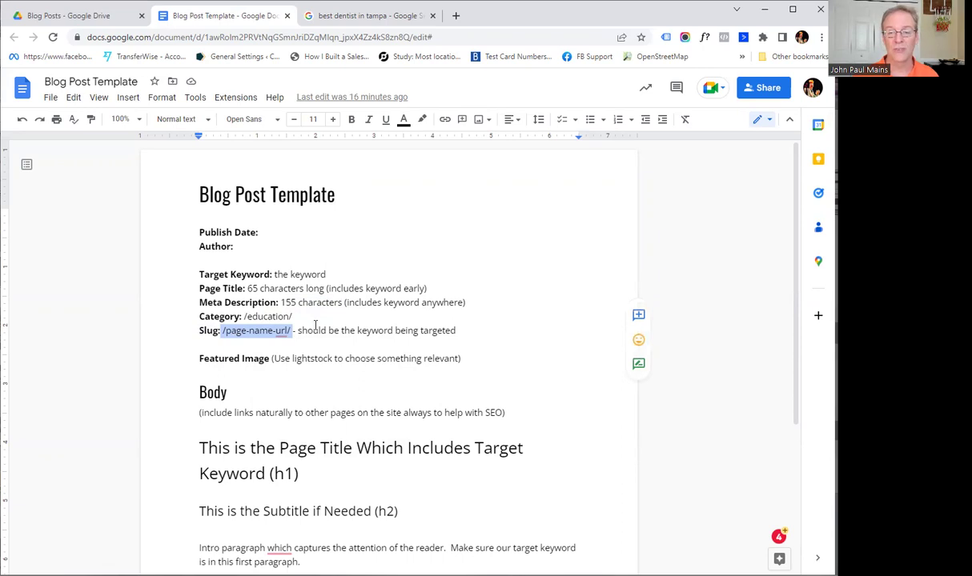
pyautogui.click(314, 330)
pyautogui.click(291, 330)
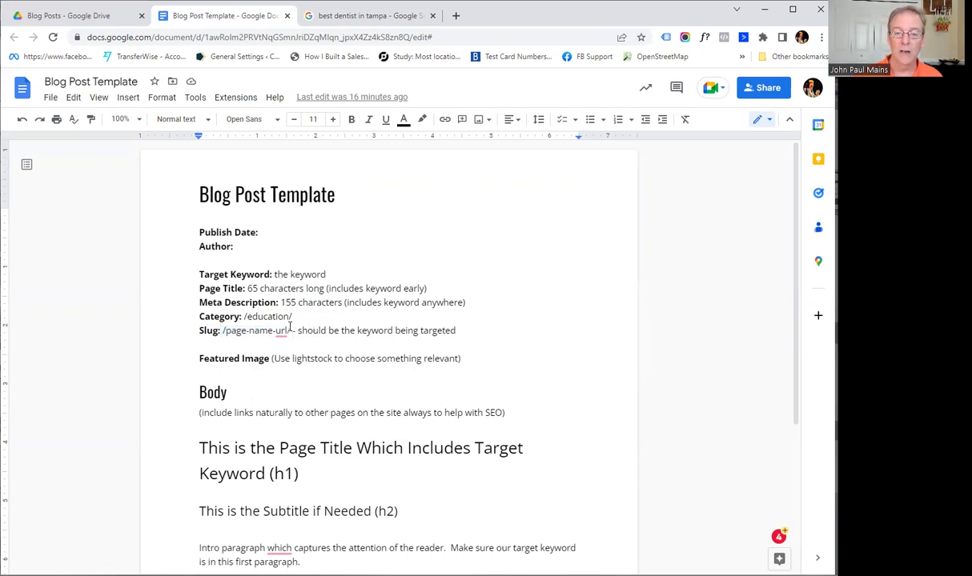
pyautogui.moveTo(290, 330); pyautogui.dragTo(223, 330)
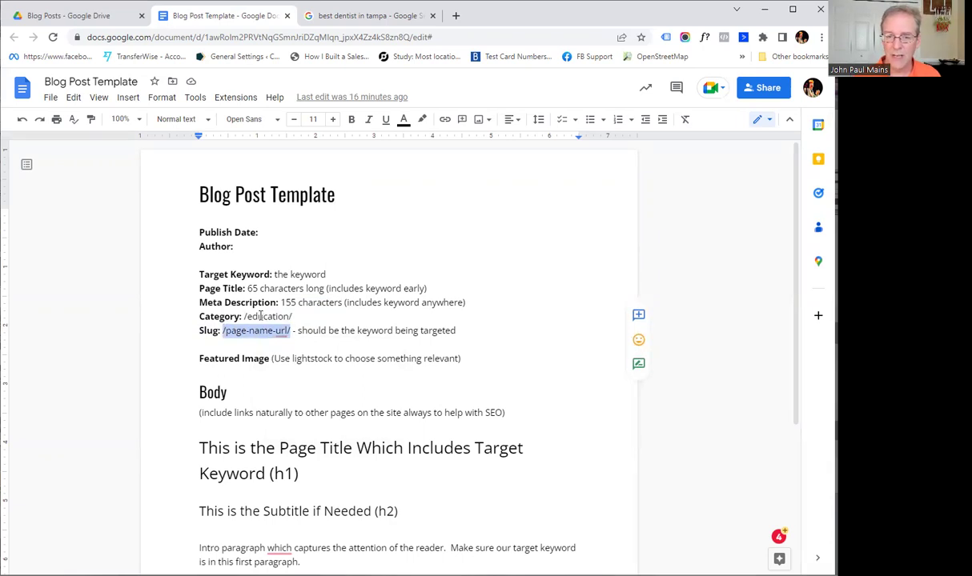
pyautogui.doubleClick(250, 316)
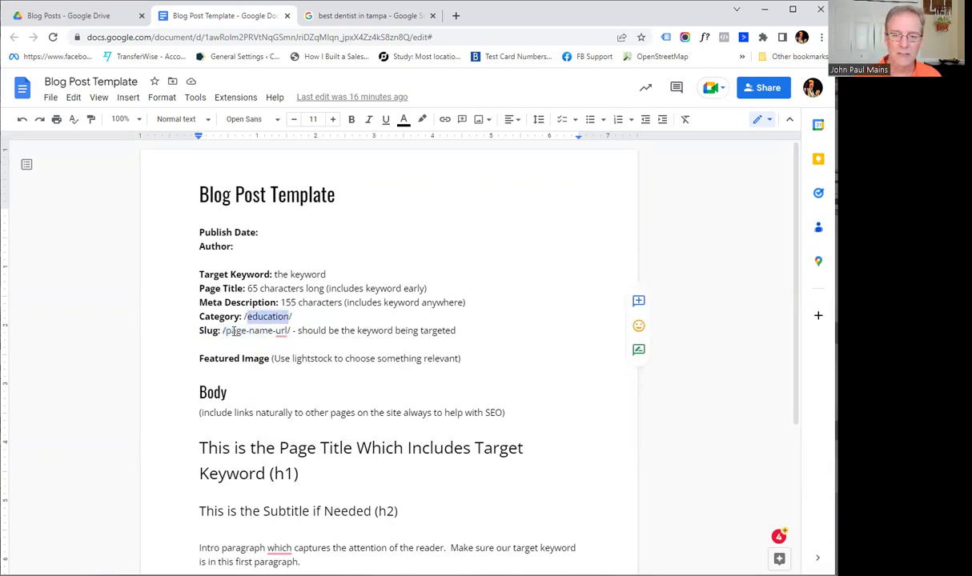
pyautogui.moveTo(227, 331); pyautogui.dragTo(287, 331)
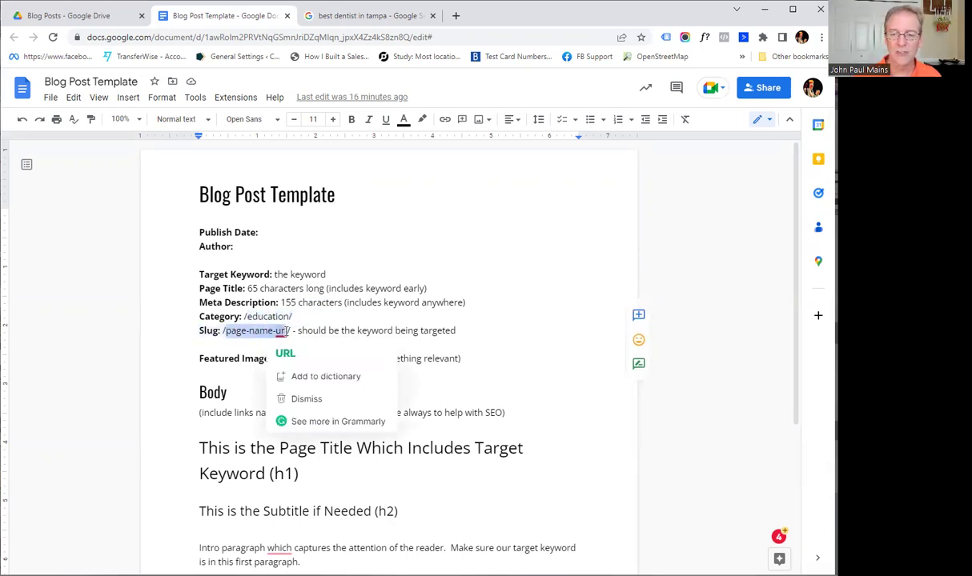
pyautogui.click(327, 320)
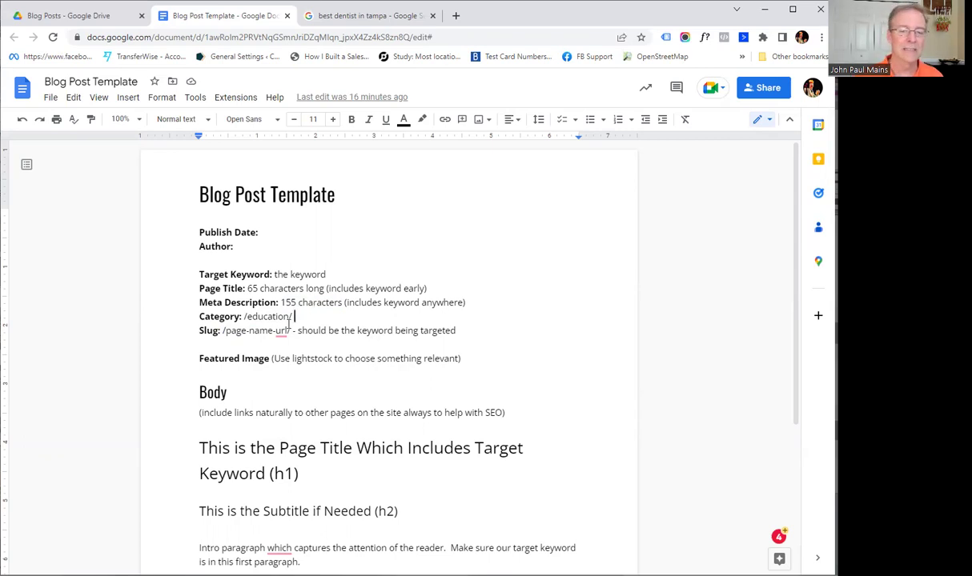
pyautogui.moveTo(290, 331); pyautogui.dragTo(222, 330)
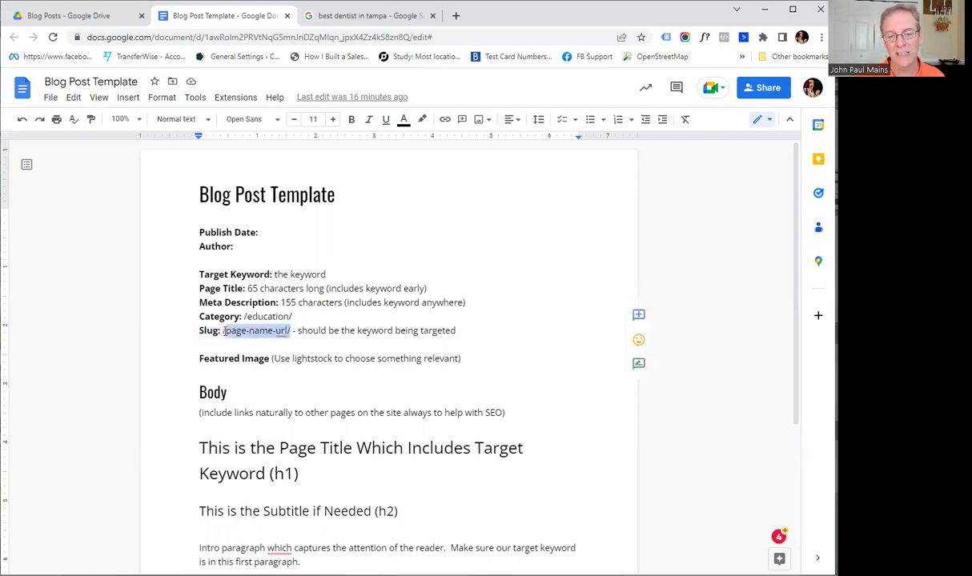
pyautogui.click(335, 337)
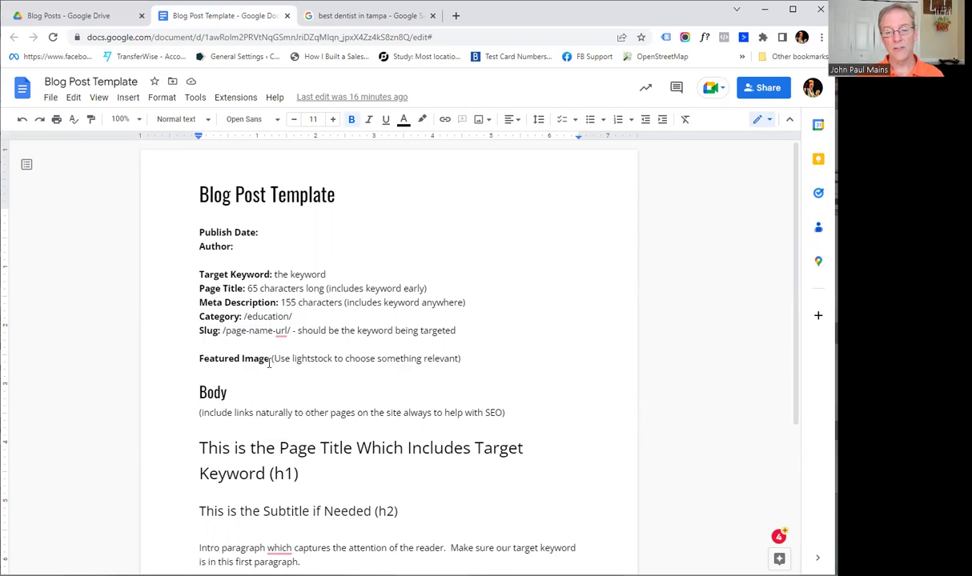
# - Highlight the Featured Image label and the word lightstock, then switch to the Blog Posts Drive folder
pyautogui.moveTo(270, 359); pyautogui.dragTo(195, 362)
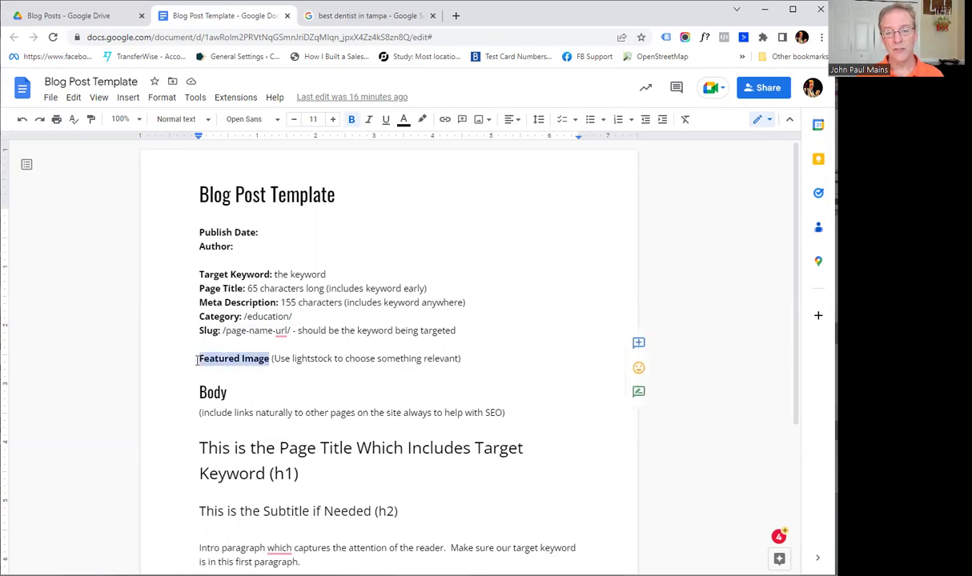
pyautogui.click(332, 335)
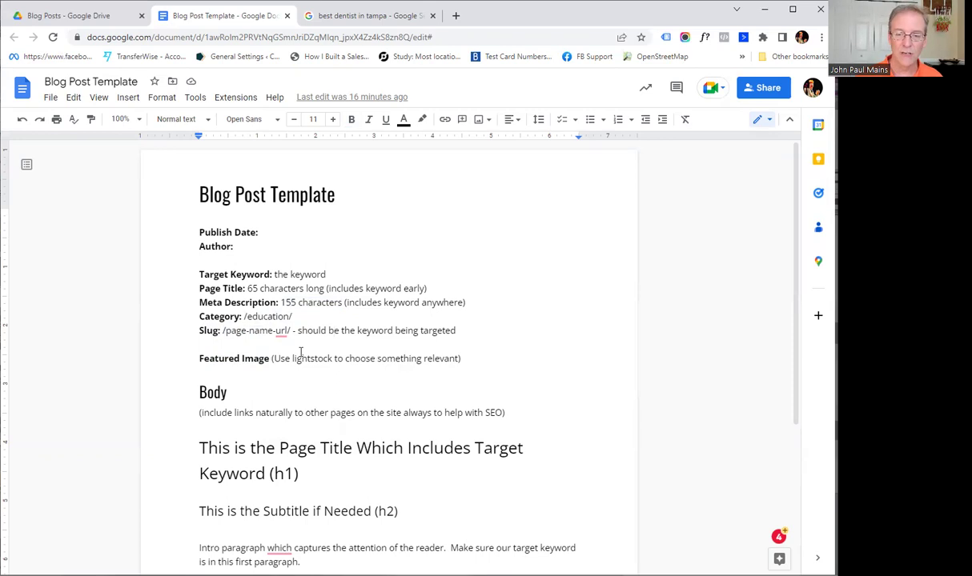
pyautogui.moveTo(291, 359); pyautogui.dragTo(334, 362)
pyautogui.click(335, 359)
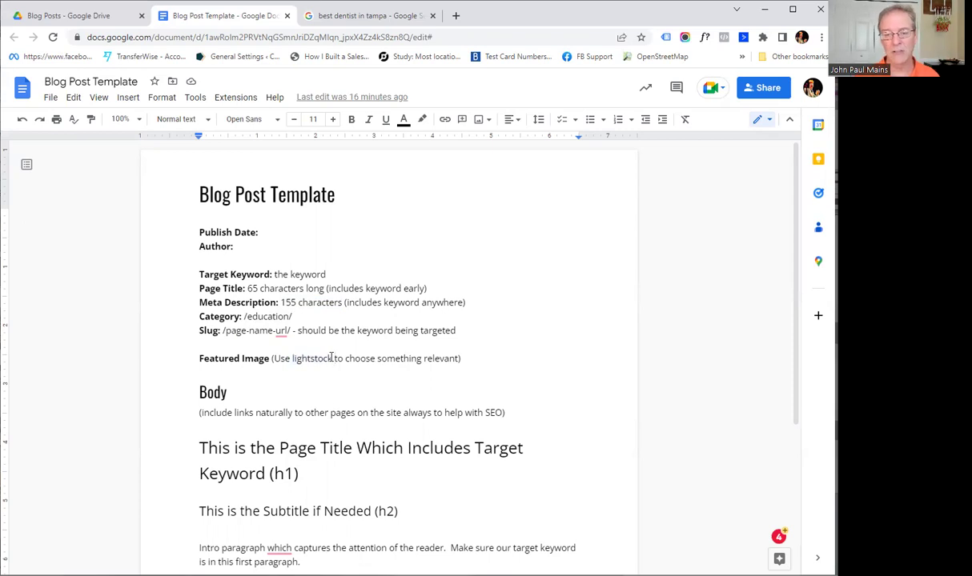
pyautogui.doubleClick(309, 358)
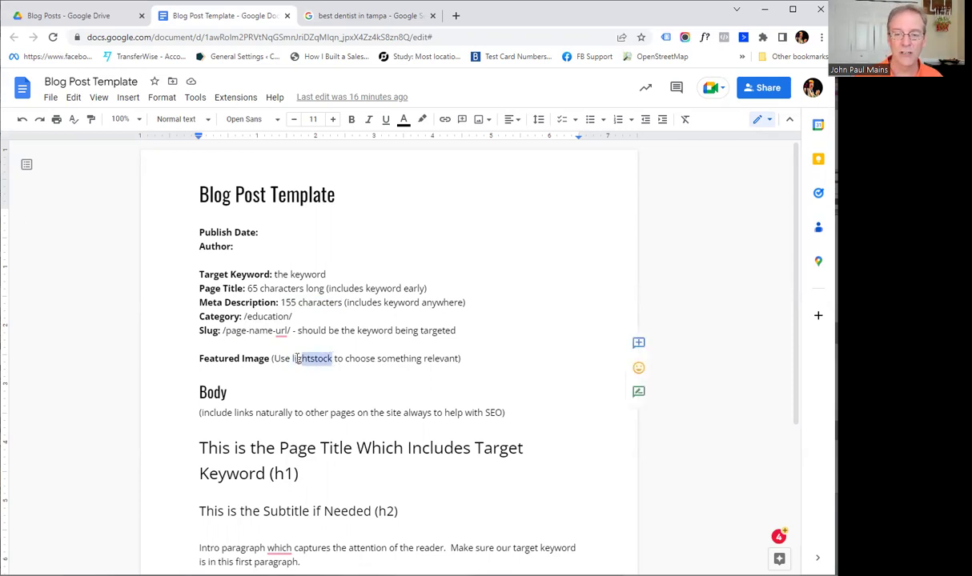
pyautogui.click(343, 359)
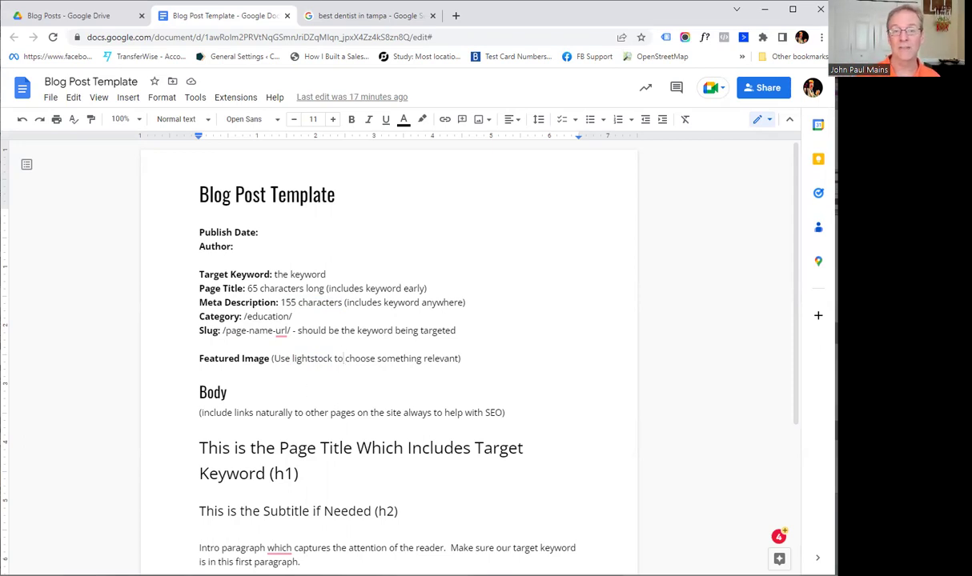
pyautogui.click(112, 17)
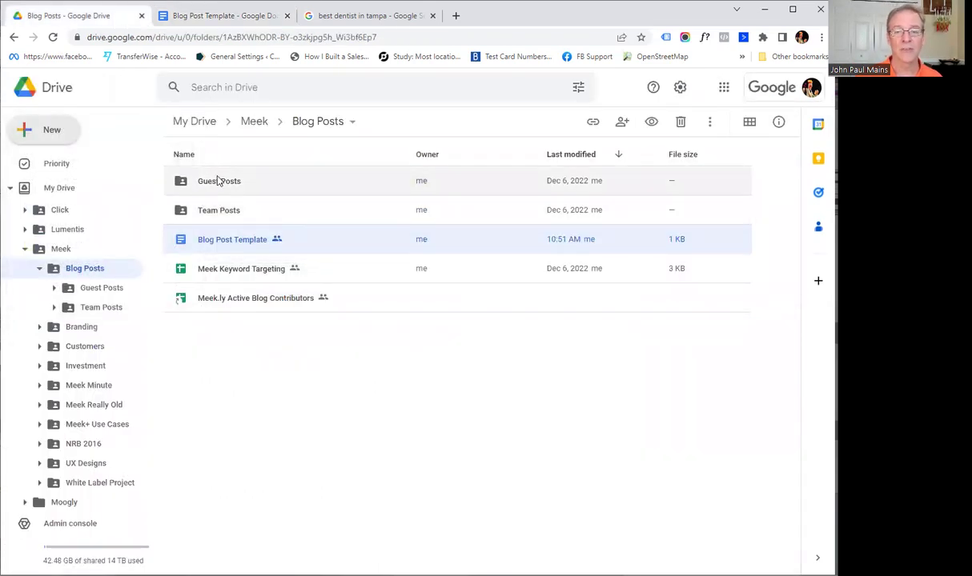
# - Select and open the empty Team Posts folder in Drive
pyautogui.click(225, 215)
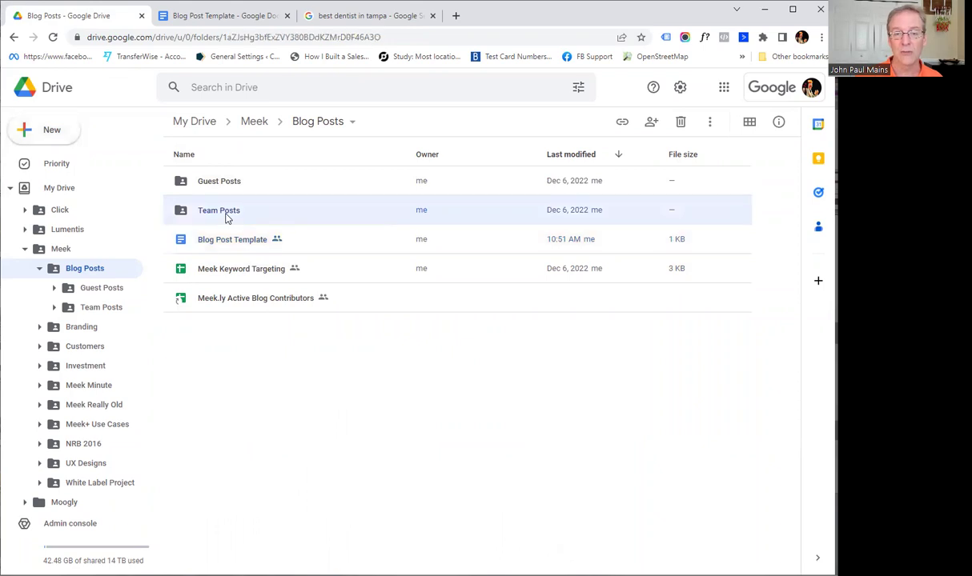
pyautogui.doubleClick(226, 214)
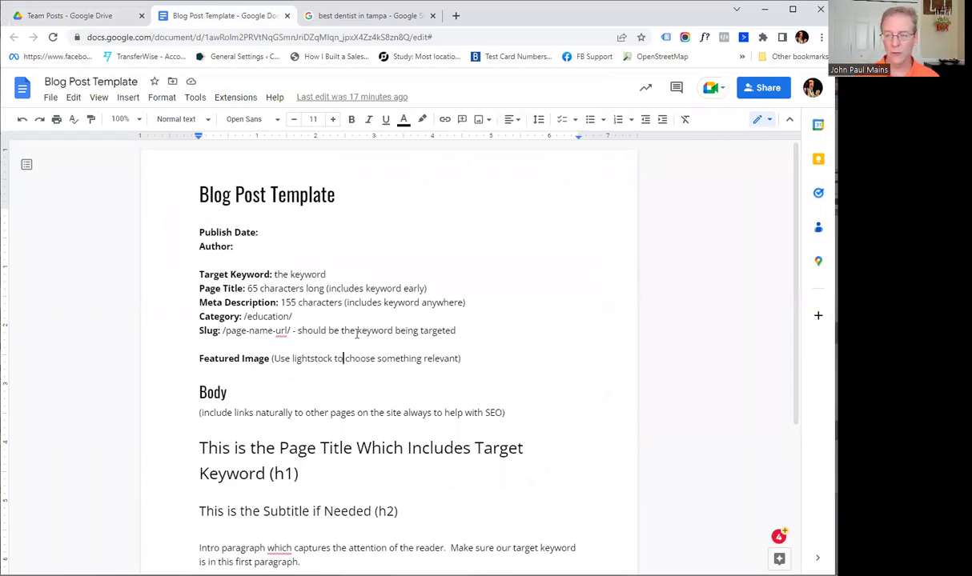
pyautogui.click(231, 392)
pyautogui.doubleClick(230, 392)
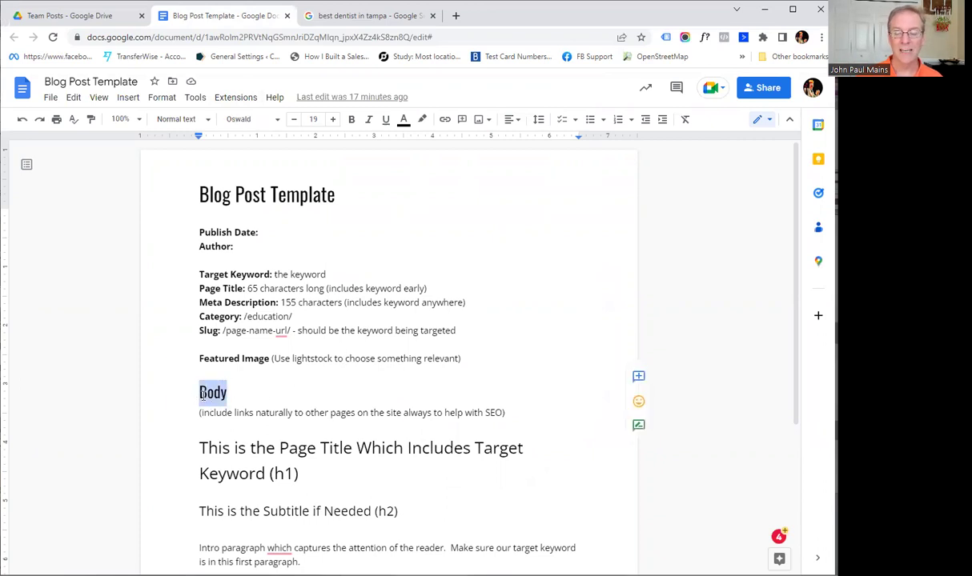
pyautogui.click(259, 392)
pyautogui.scroll(-1, 260, 391)
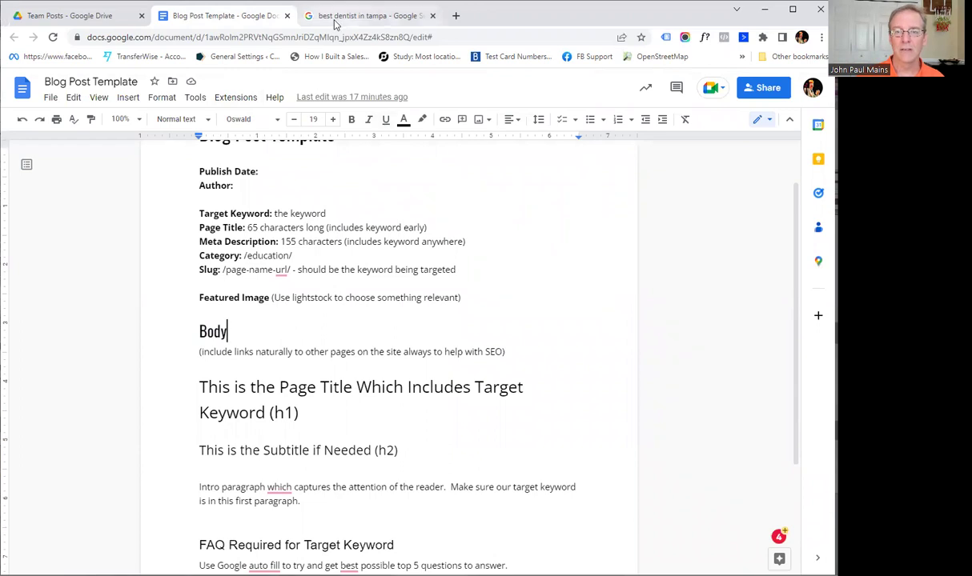
pyautogui.click(377, 18)
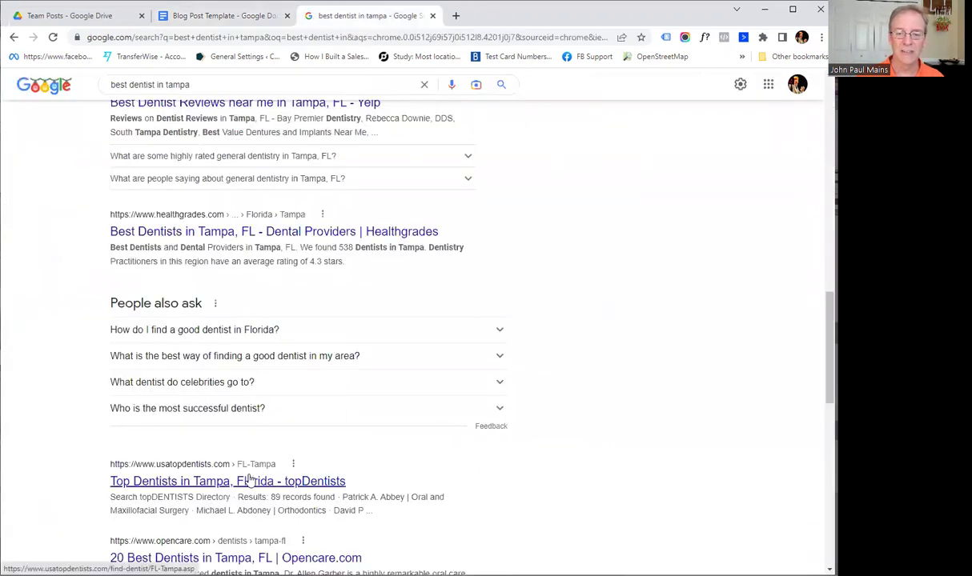
pyautogui.click(214, 18)
pyautogui.moveTo(229, 330); pyautogui.dragTo(201, 332)
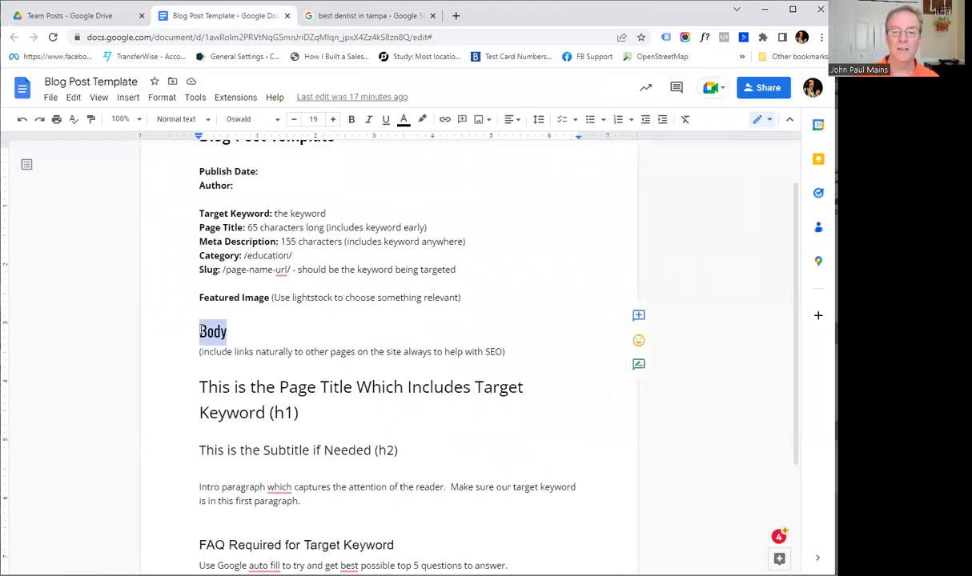
pyautogui.moveTo(202, 352); pyautogui.dragTo(499, 347)
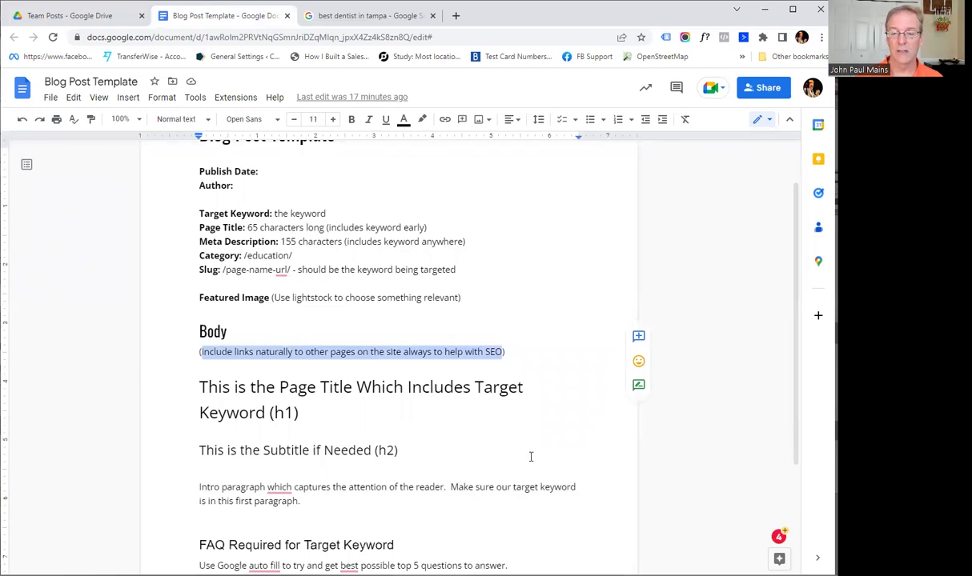
pyautogui.moveTo(495, 488); pyautogui.dragTo(451, 487)
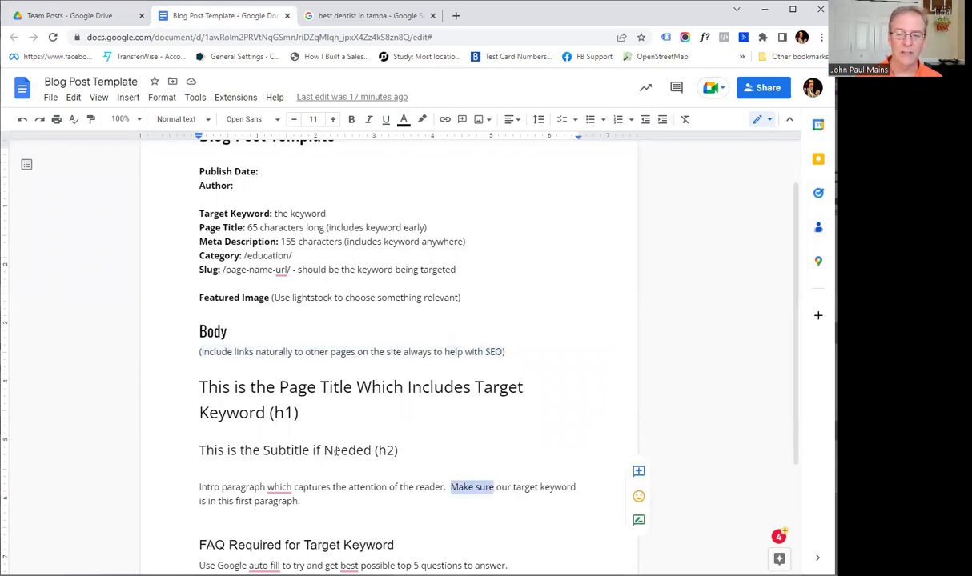
pyautogui.moveTo(322, 451); pyautogui.dragTo(264, 451)
pyautogui.moveTo(318, 388); pyautogui.dragTo(254, 410)
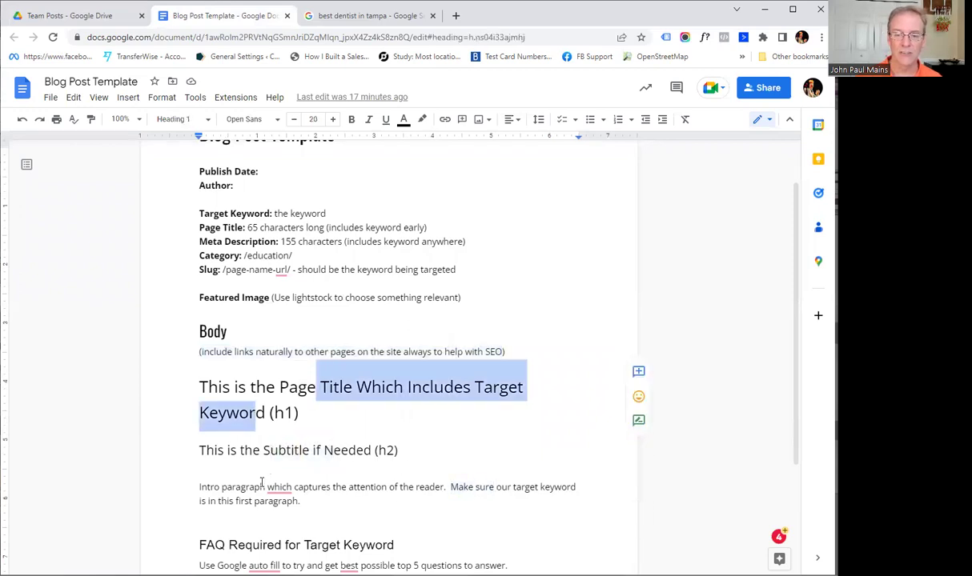
pyautogui.moveTo(266, 487); pyautogui.dragTo(294, 490)
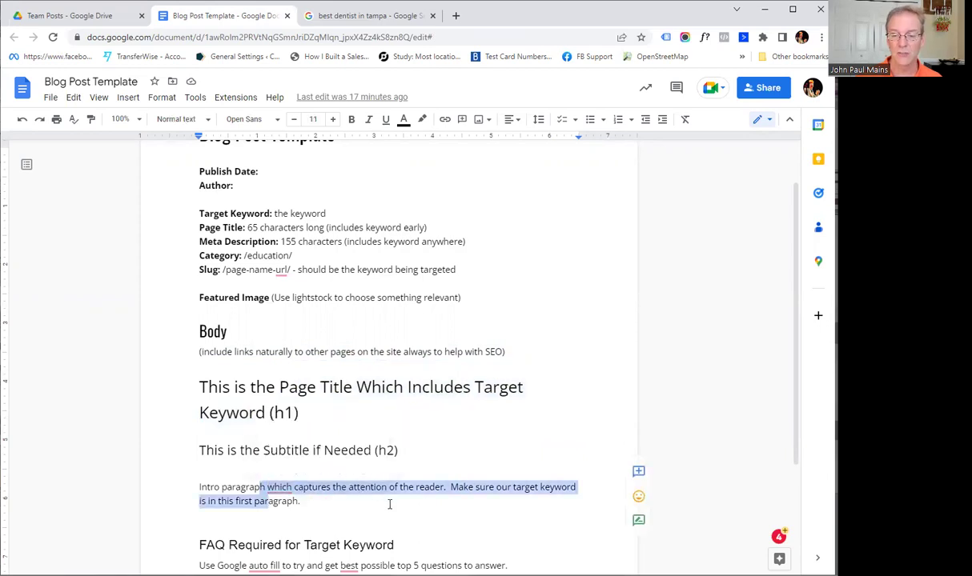
pyautogui.click(372, 487)
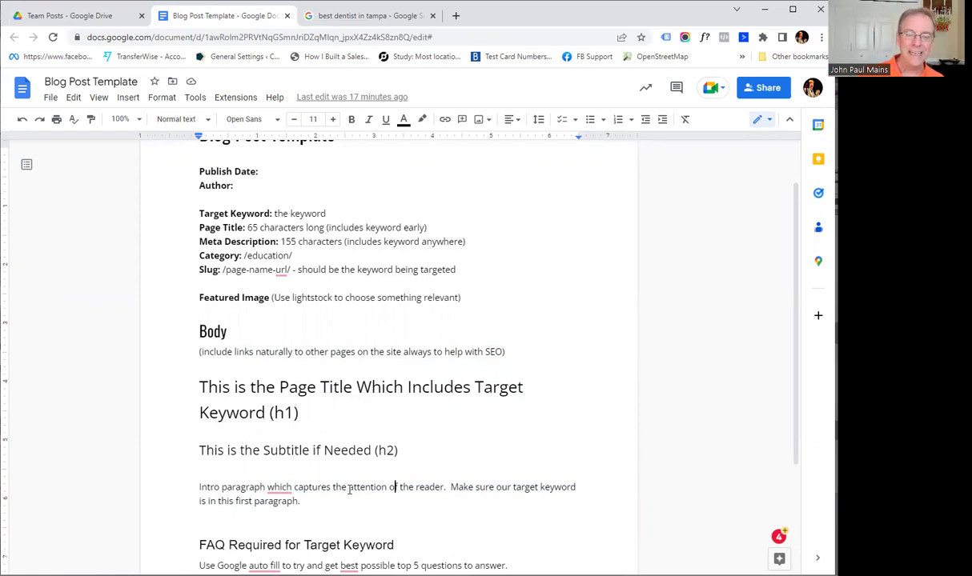
pyautogui.moveTo(349, 490); pyautogui.dragTo(444, 484)
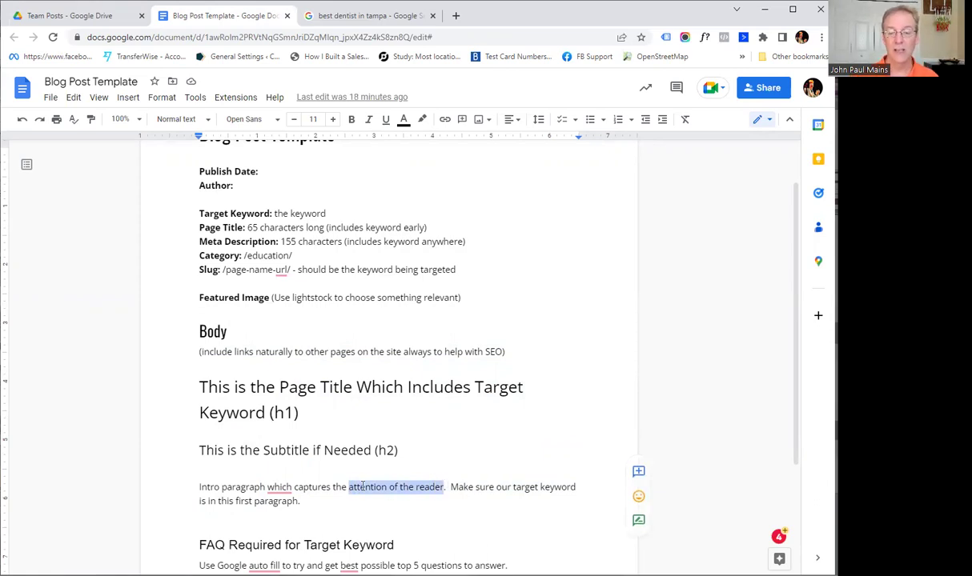
pyautogui.click(317, 487)
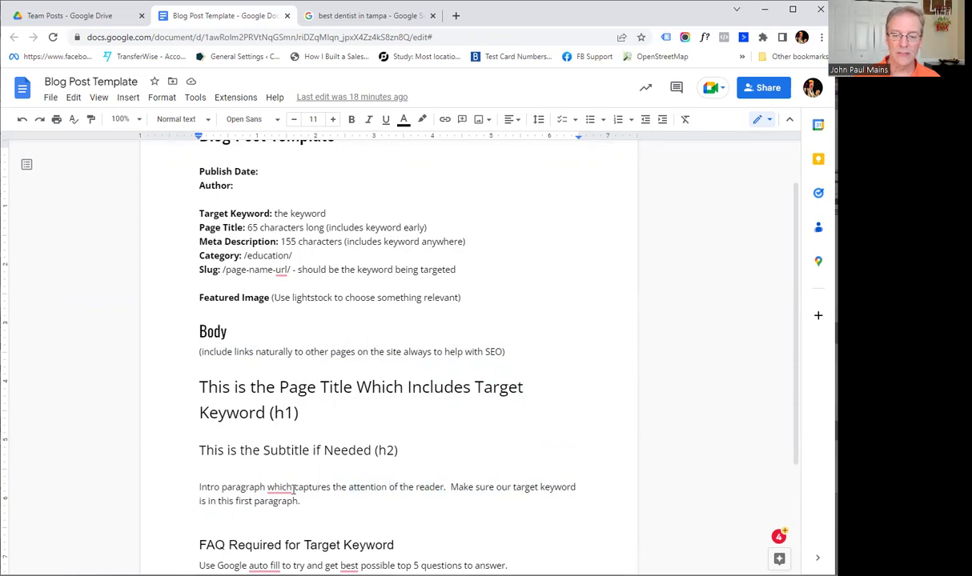
pyautogui.moveTo(294, 488); pyautogui.dragTo(444, 487)
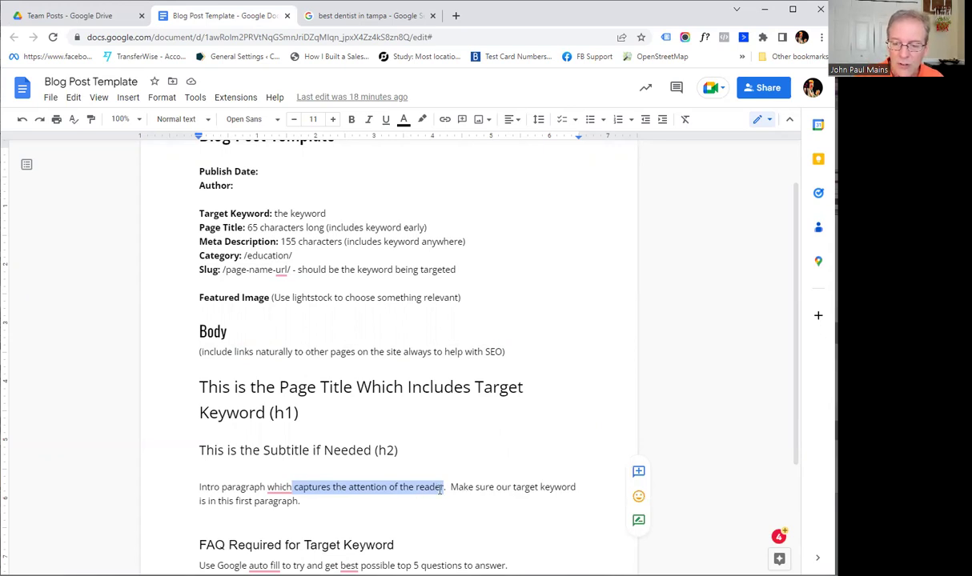
pyautogui.click(442, 487)
pyautogui.moveTo(445, 486); pyautogui.dragTo(347, 486)
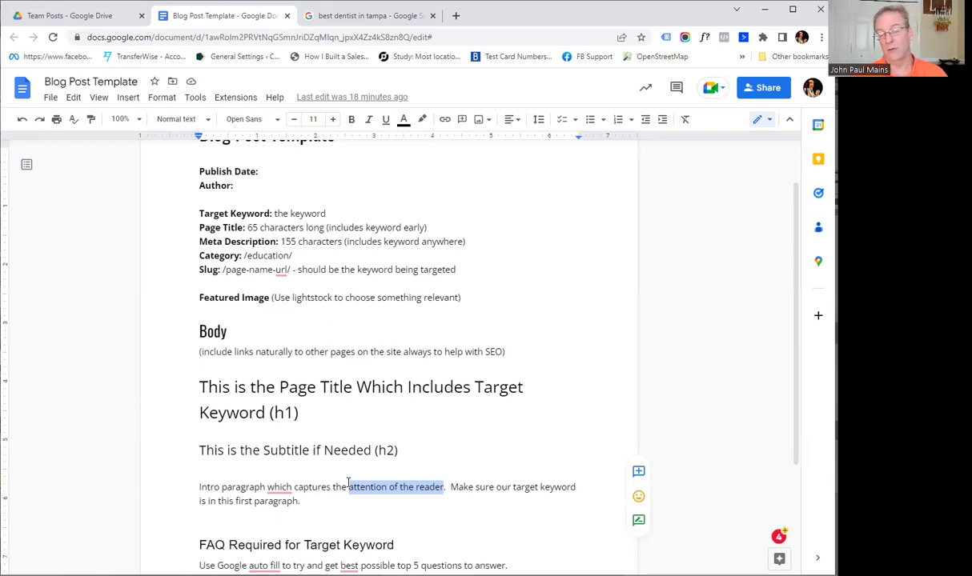
pyautogui.click(386, 408)
pyautogui.moveTo(234, 349); pyautogui.dragTo(500, 345)
pyautogui.click(498, 342)
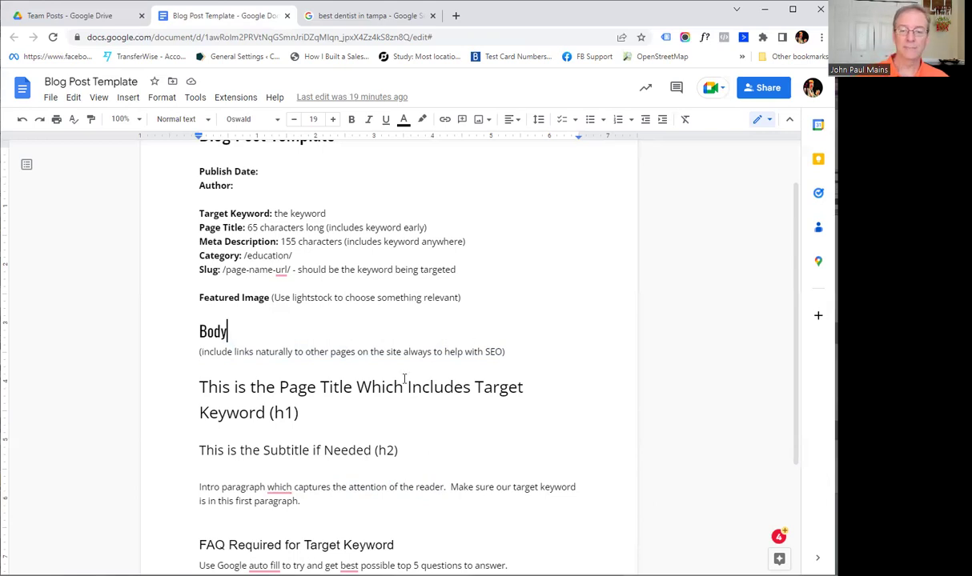
# - Highlight the 'This is the Page Title Which Includes Target Keyword (h1)' placeholder
pyautogui.moveTo(199, 388); pyautogui.dragTo(305, 403)
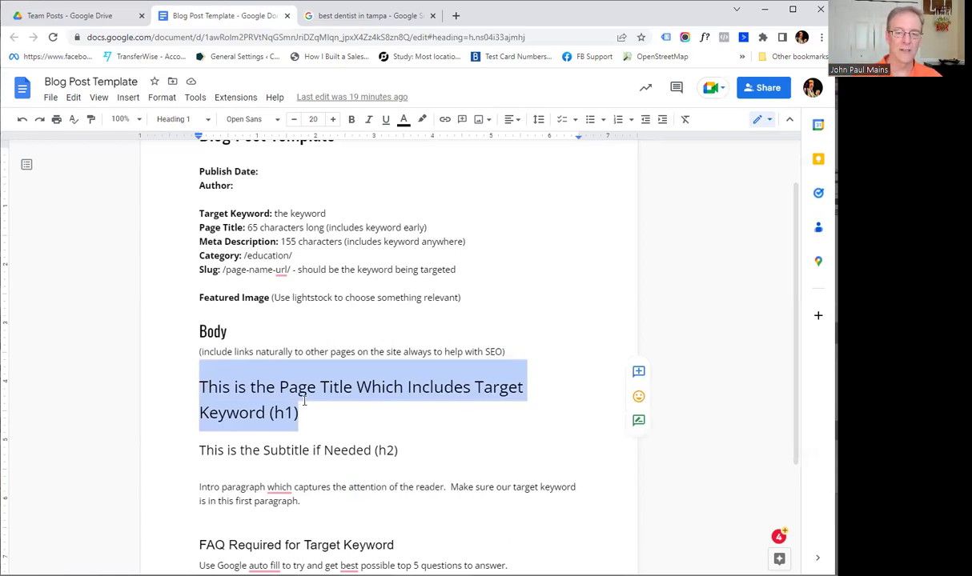
pyautogui.click(304, 402)
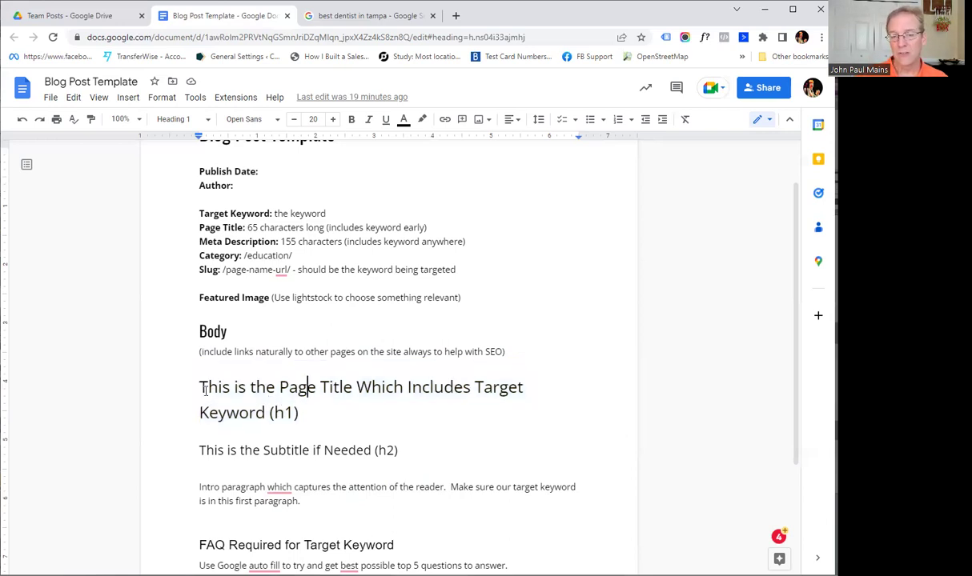
pyautogui.moveTo(199, 387); pyautogui.dragTo(302, 411)
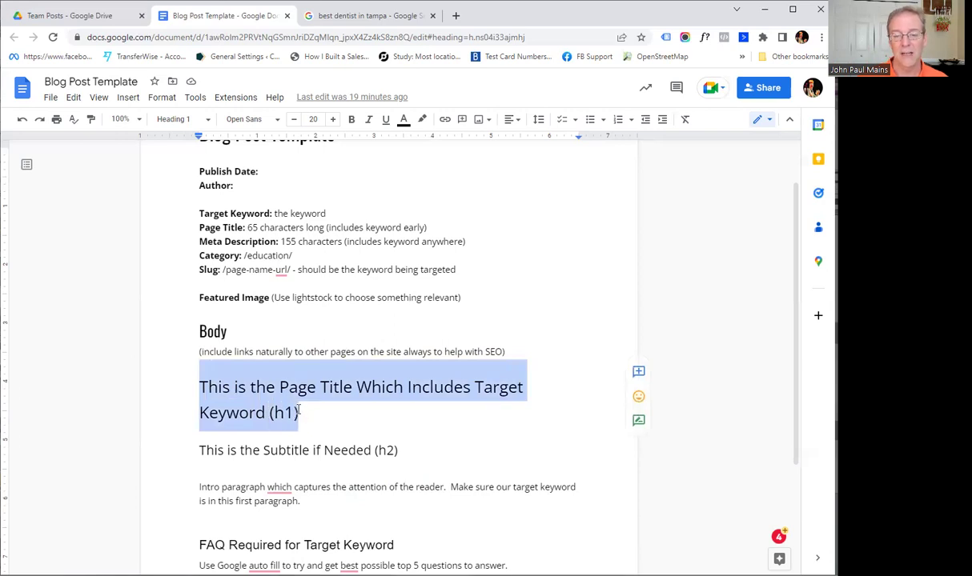
# - Show the page title's Heading 1 style in the styles list, then close it
pyautogui.click(209, 122)
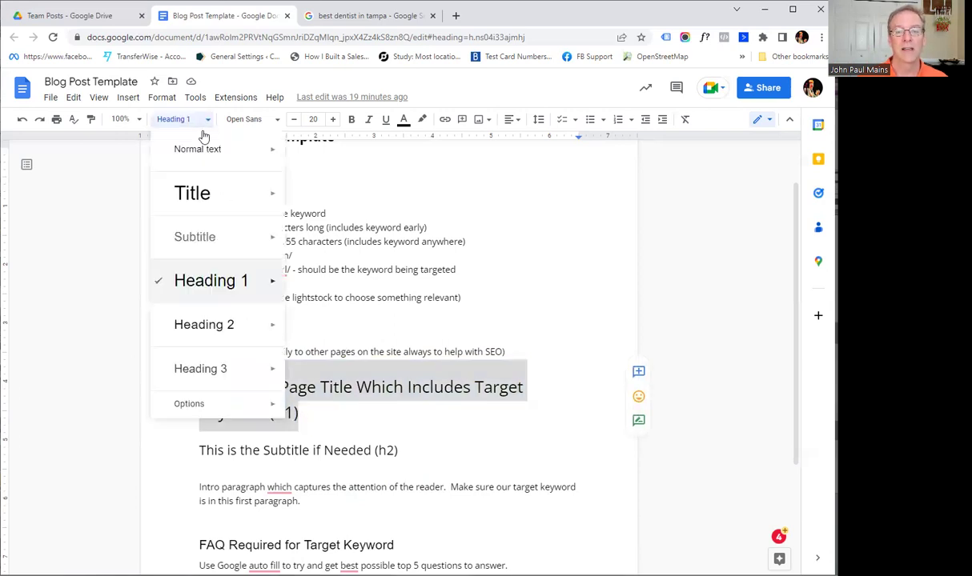
pyautogui.moveTo(200, 284)
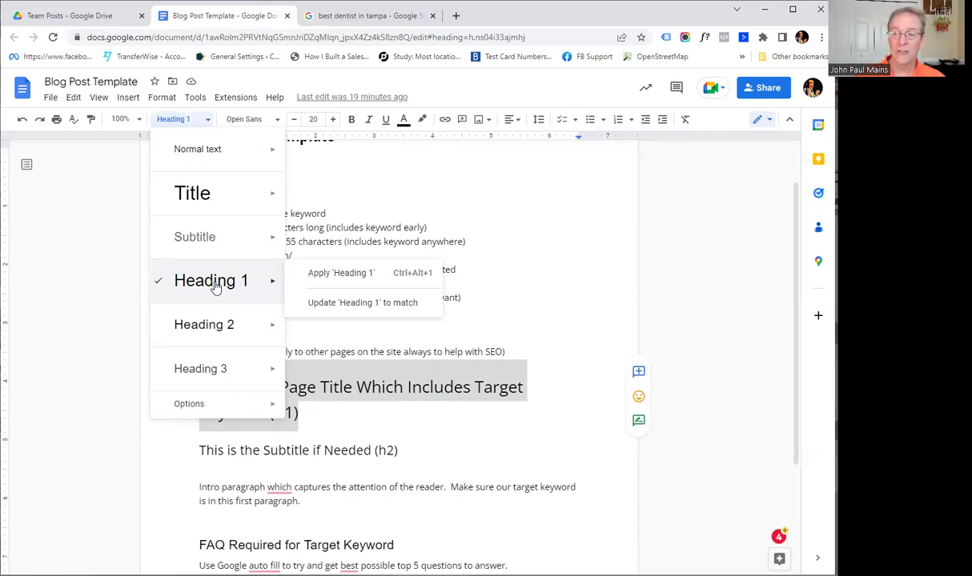
pyautogui.click(401, 408)
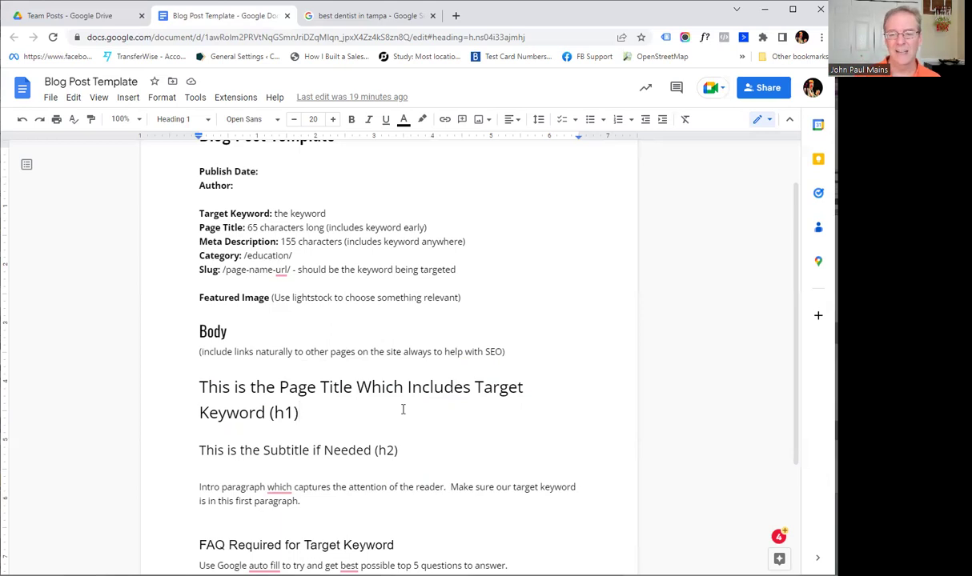
pyautogui.moveTo(301, 410); pyautogui.dragTo(199, 392)
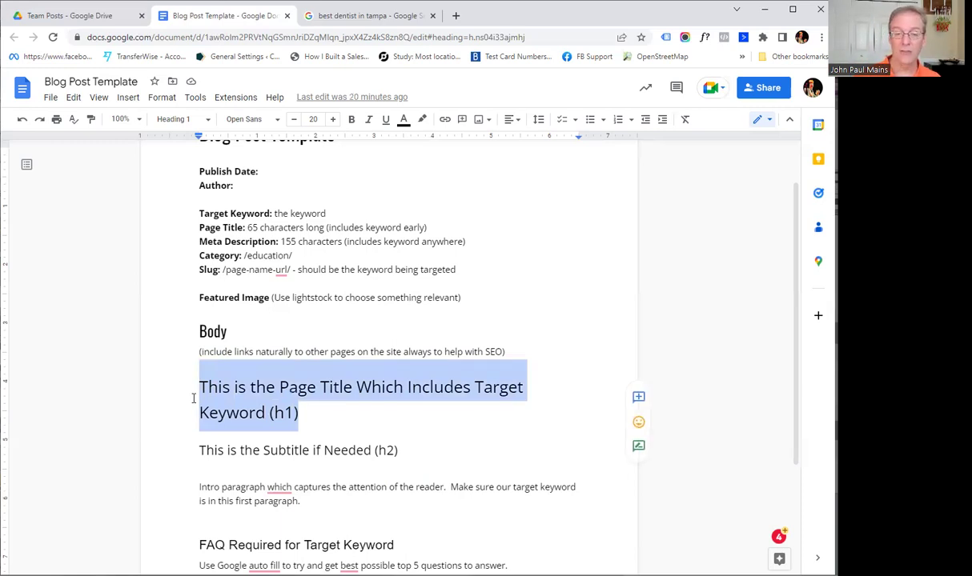
pyautogui.click(247, 385)
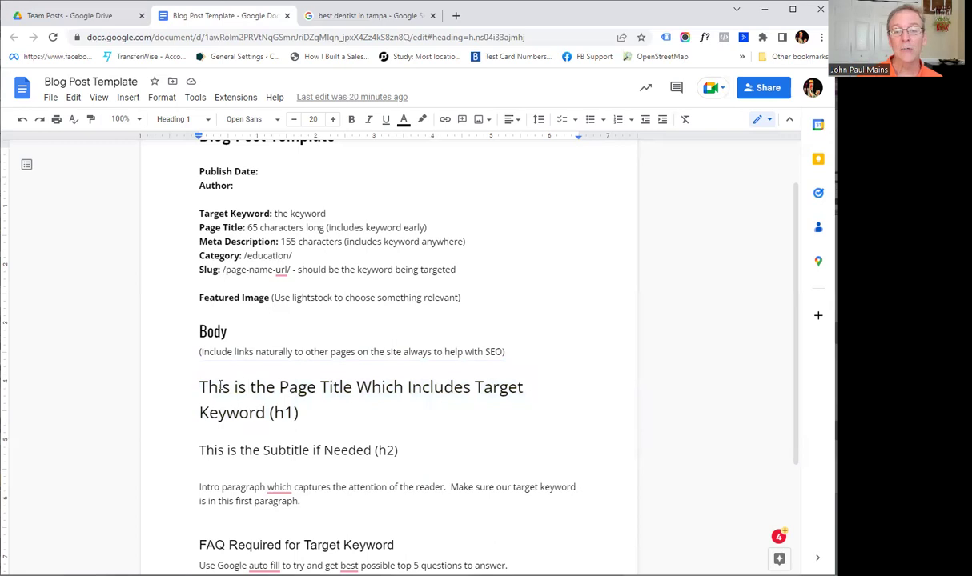
pyautogui.moveTo(219, 386); pyautogui.dragTo(199, 393)
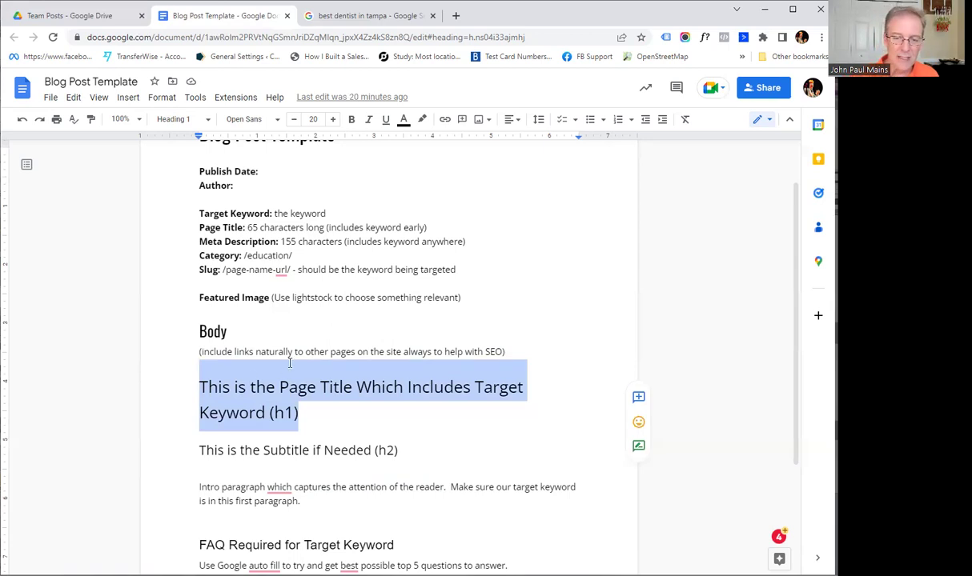
pyautogui.click(227, 387)
pyautogui.moveTo(206, 387); pyautogui.dragTo(268, 411)
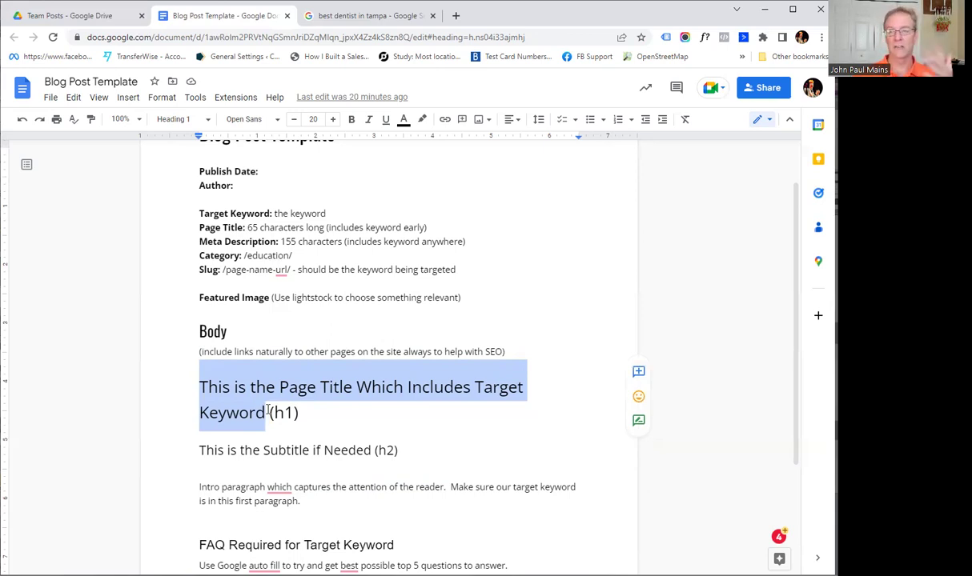
pyautogui.click(268, 411)
pyautogui.moveTo(199, 387); pyautogui.dragTo(297, 413)
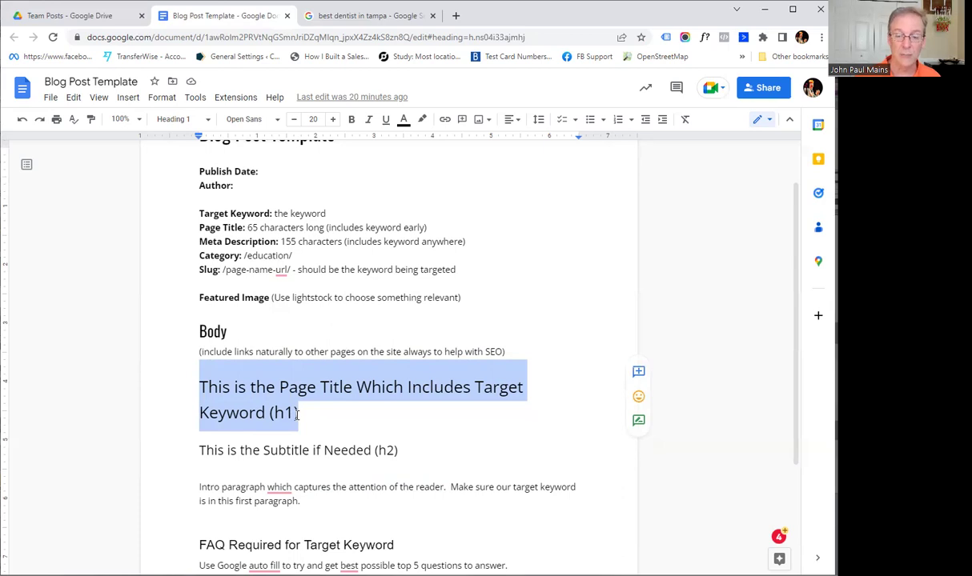
pyautogui.moveTo(221, 488); pyautogui.dragTo(300, 502)
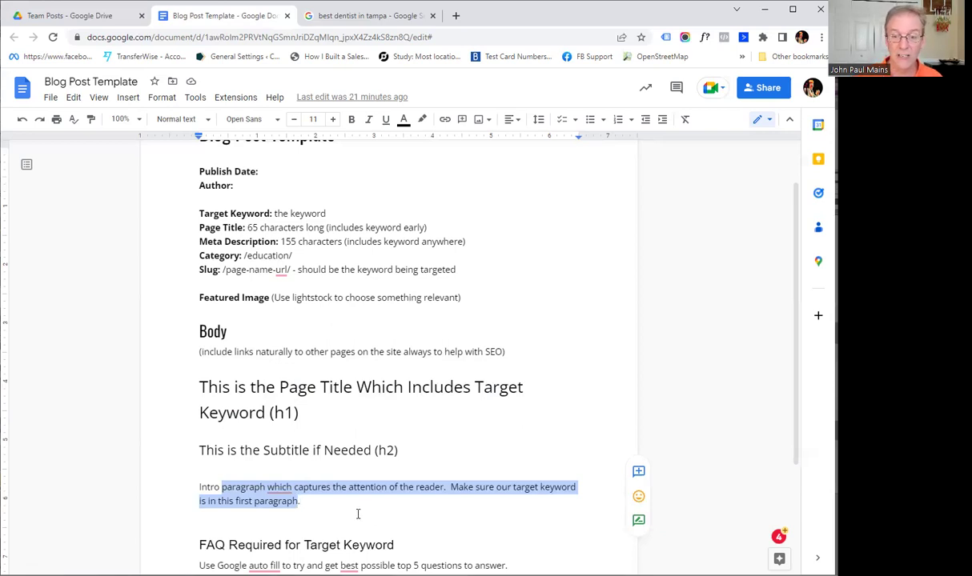
pyautogui.click(343, 488)
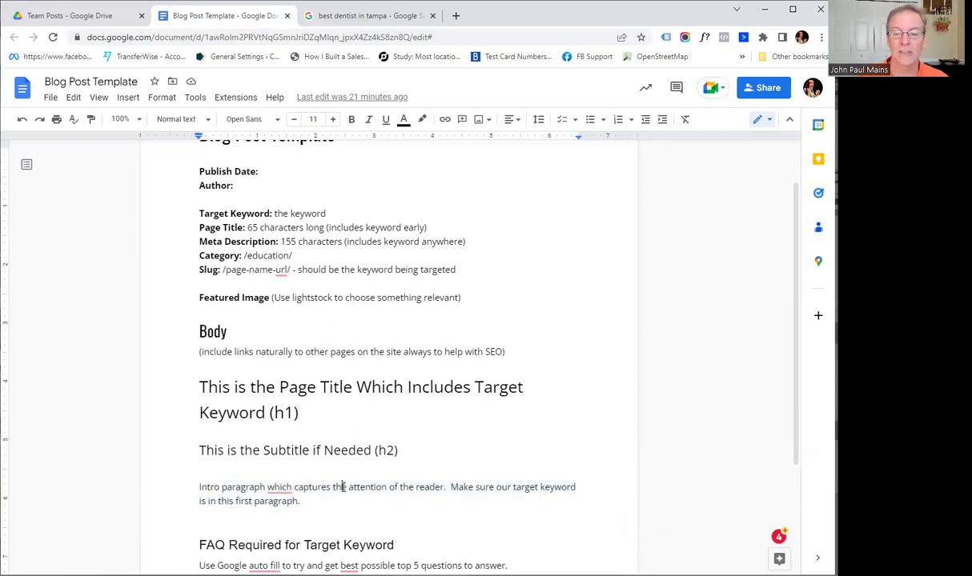
pyautogui.scroll(-2, 343, 488)
pyautogui.moveTo(411, 329); pyautogui.dragTo(199, 320)
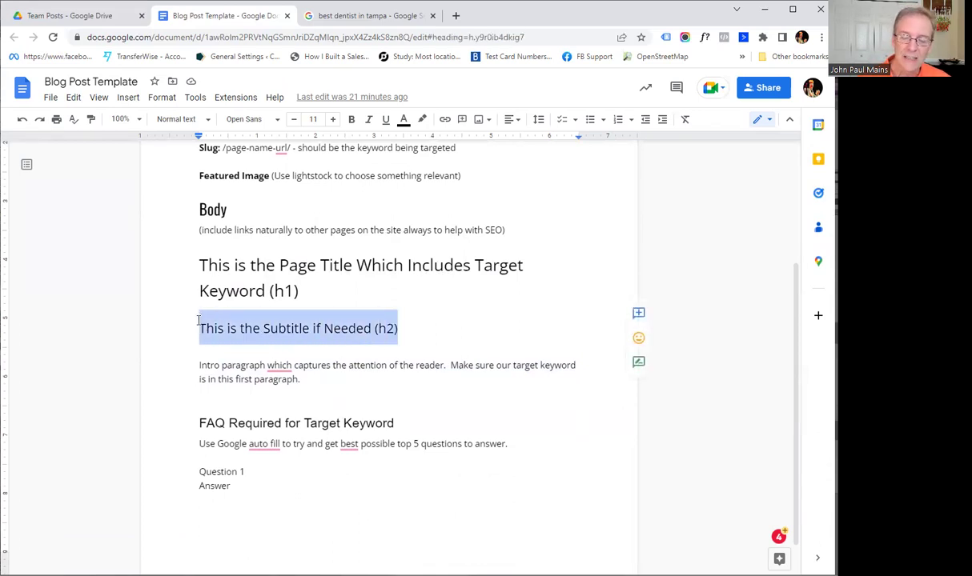
pyautogui.moveTo(217, 265); pyautogui.dragTo(218, 292)
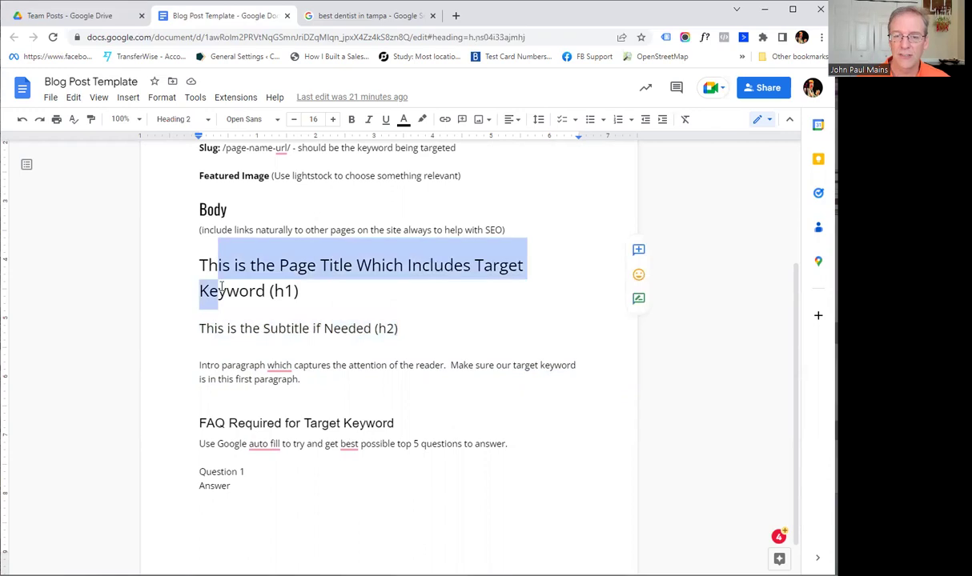
pyautogui.moveTo(397, 328); pyautogui.dragTo(191, 329)
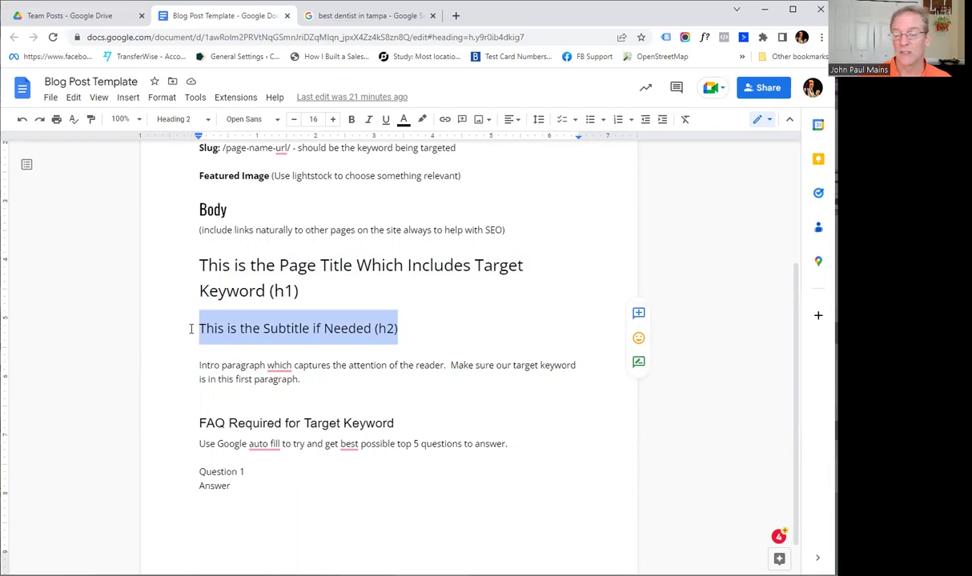
pyautogui.click(354, 319)
pyautogui.moveTo(222, 365); pyautogui.dragTo(309, 380)
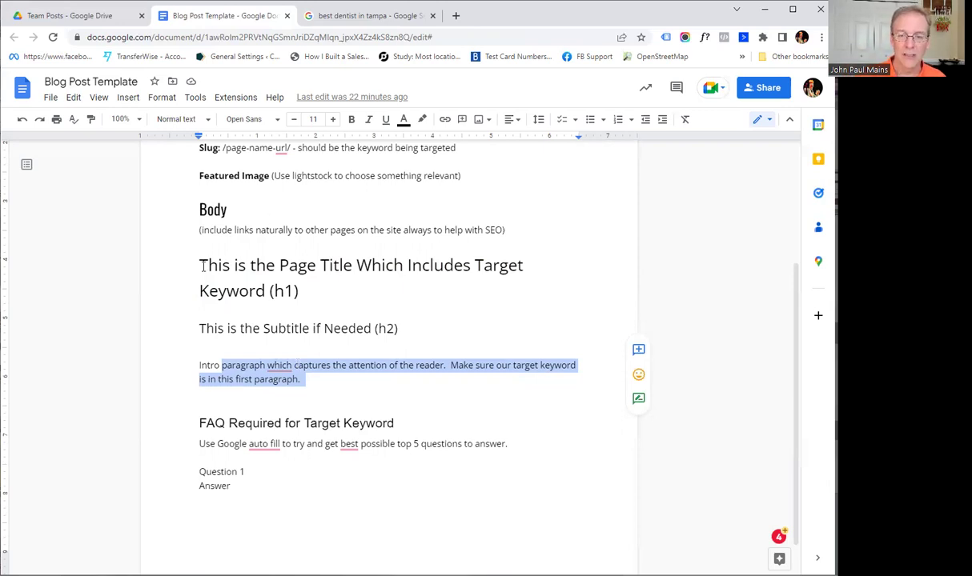
pyautogui.moveTo(201, 267); pyautogui.dragTo(325, 288)
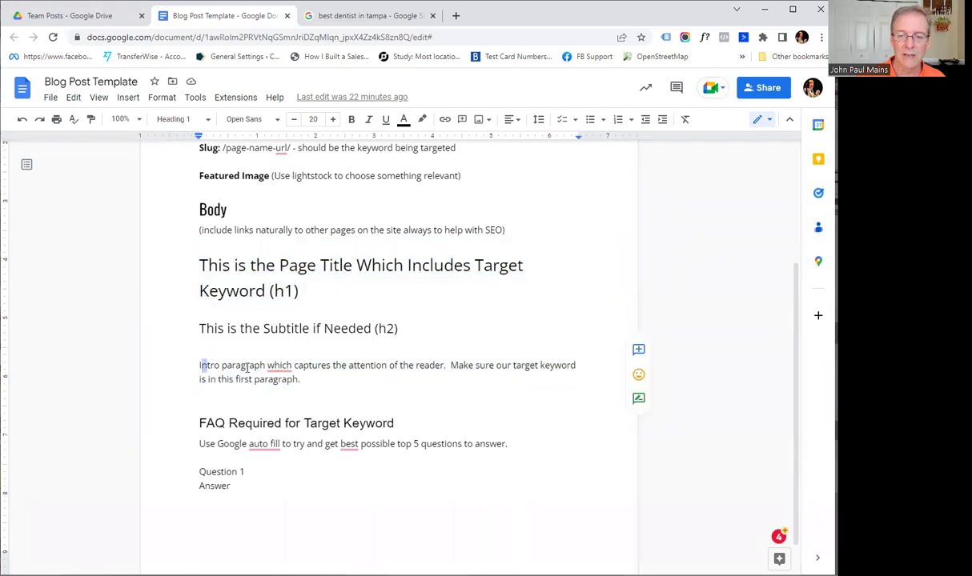
pyautogui.moveTo(258, 368); pyautogui.dragTo(302, 380)
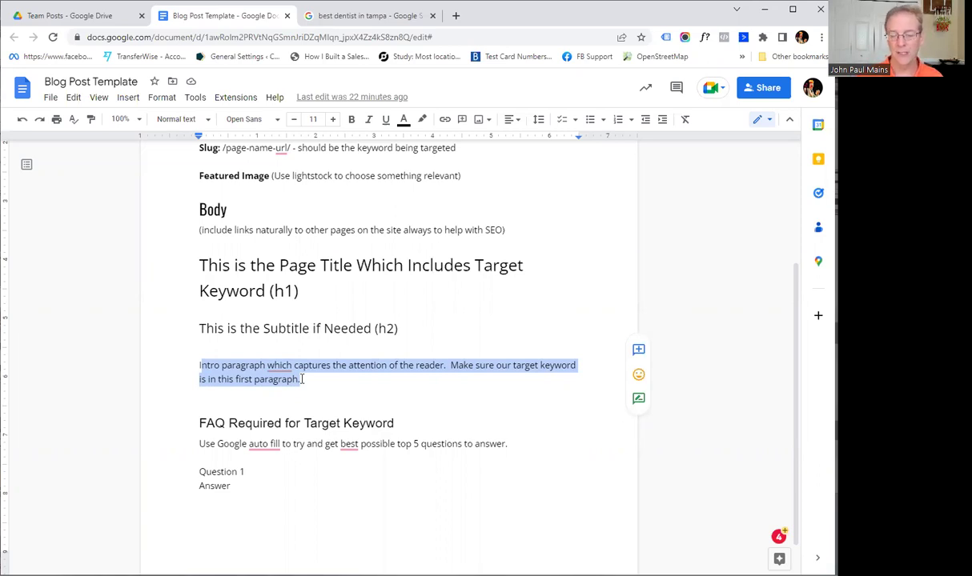
pyautogui.click(301, 379)
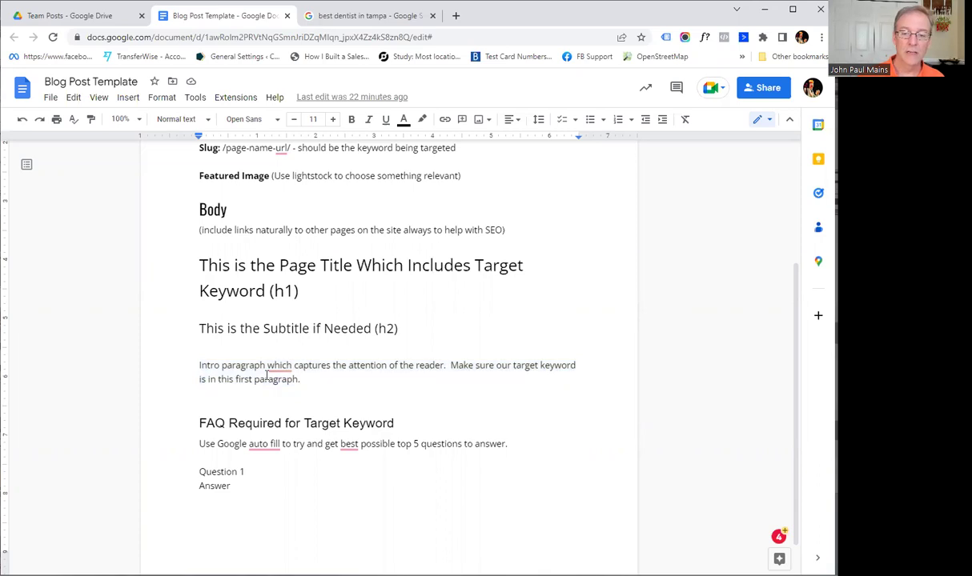
pyautogui.moveTo(265, 366); pyautogui.dragTo(305, 380)
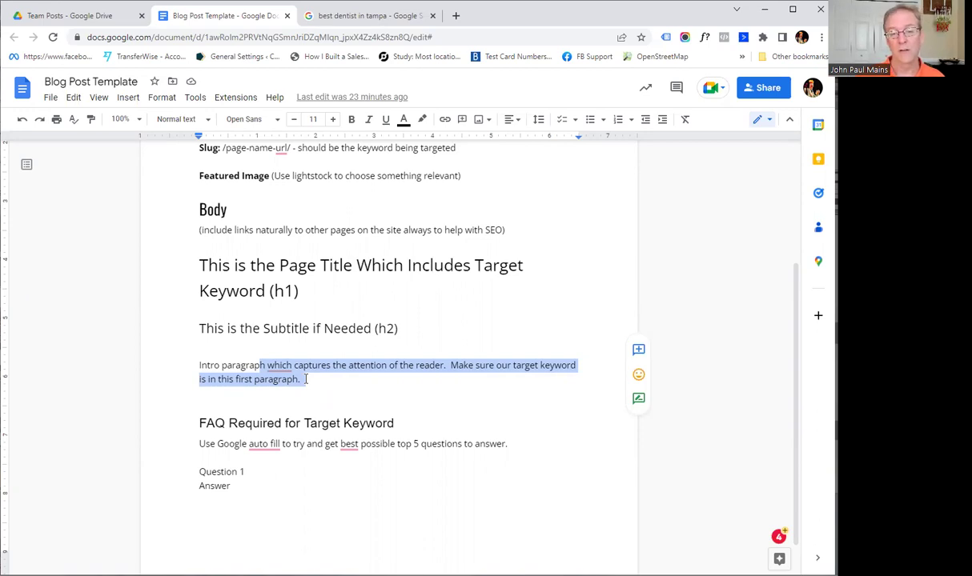
pyautogui.click(198, 423)
pyautogui.moveTo(217, 423); pyautogui.dragTo(394, 422)
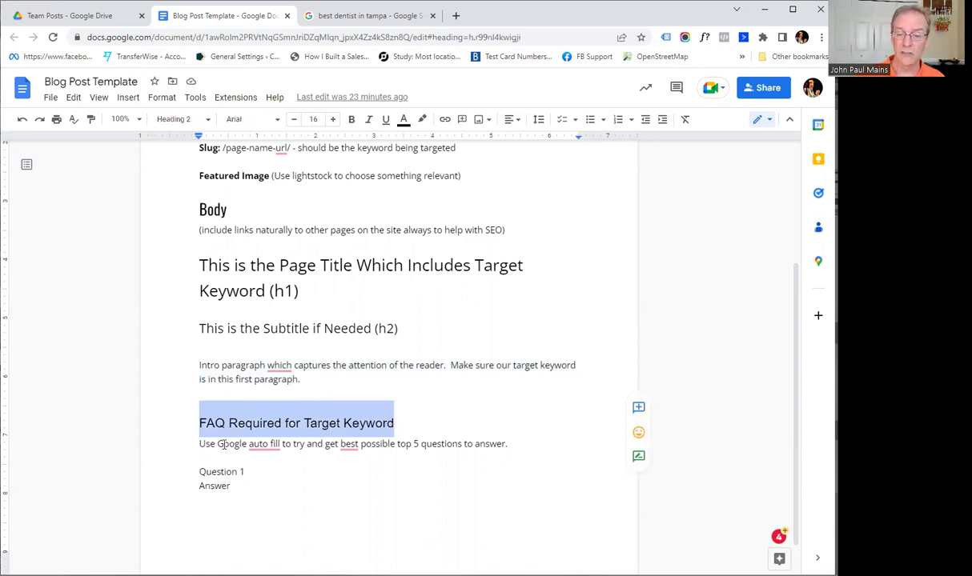
pyautogui.moveTo(217, 443); pyautogui.dragTo(451, 442)
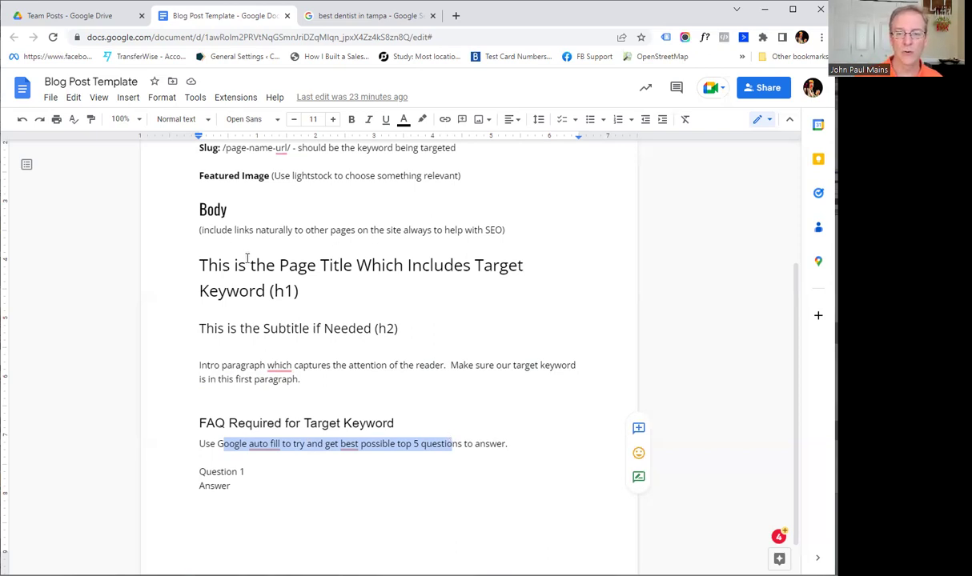
pyautogui.moveTo(248, 265); pyautogui.dragTo(270, 379)
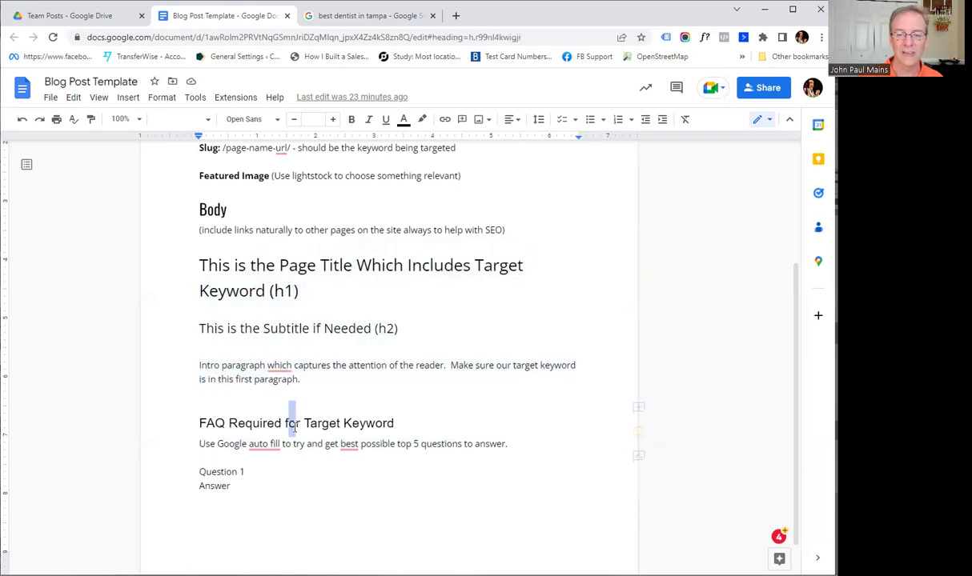
pyautogui.moveTo(286, 423); pyautogui.dragTo(304, 443)
pyautogui.press('Left')
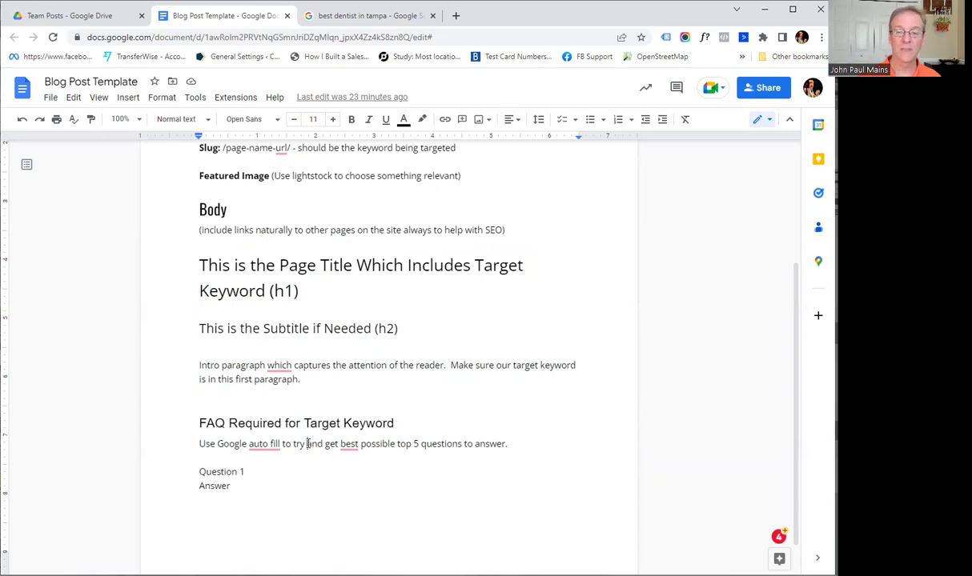
pyautogui.scroll(-1, 309, 448)
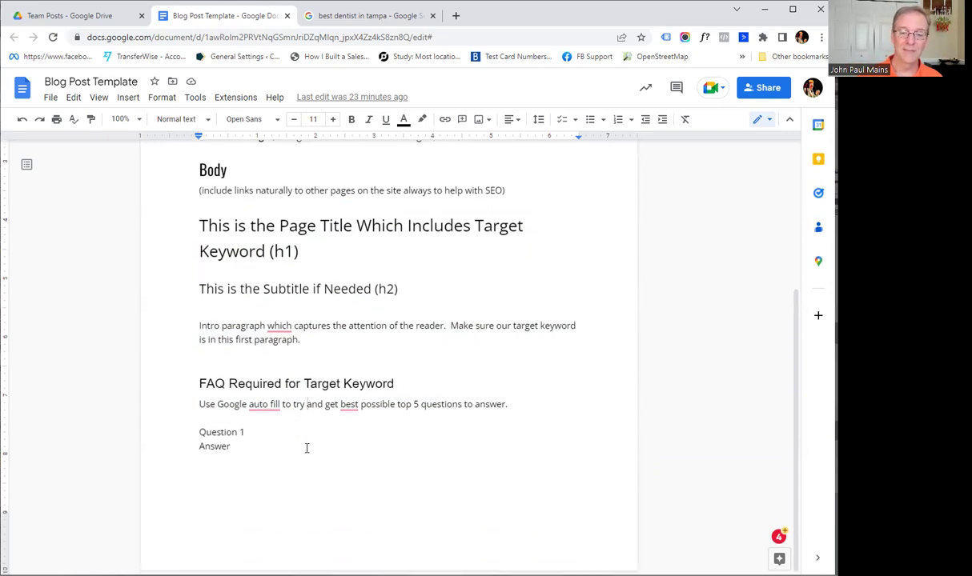
pyautogui.scroll(3, 310, 453)
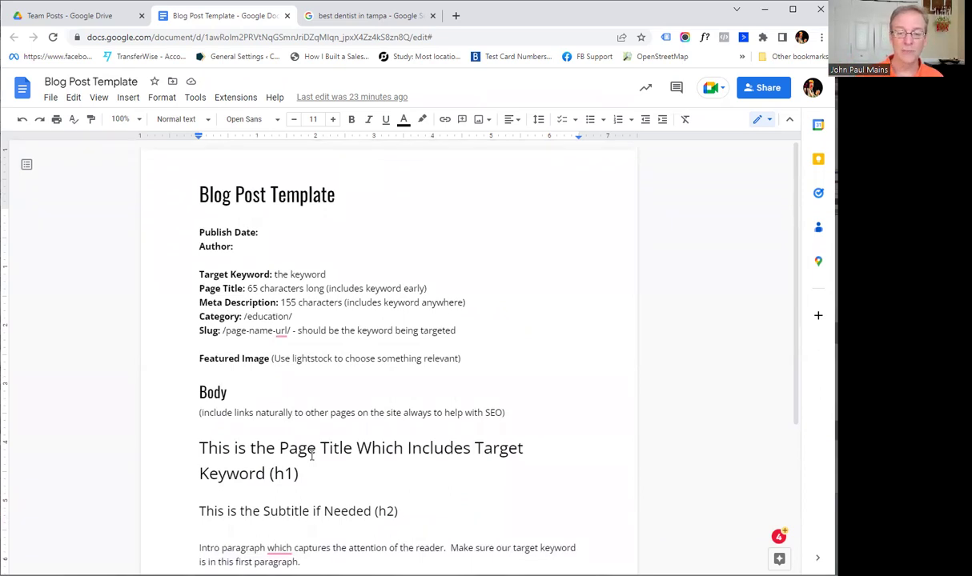
pyautogui.scroll(-2, 312, 455)
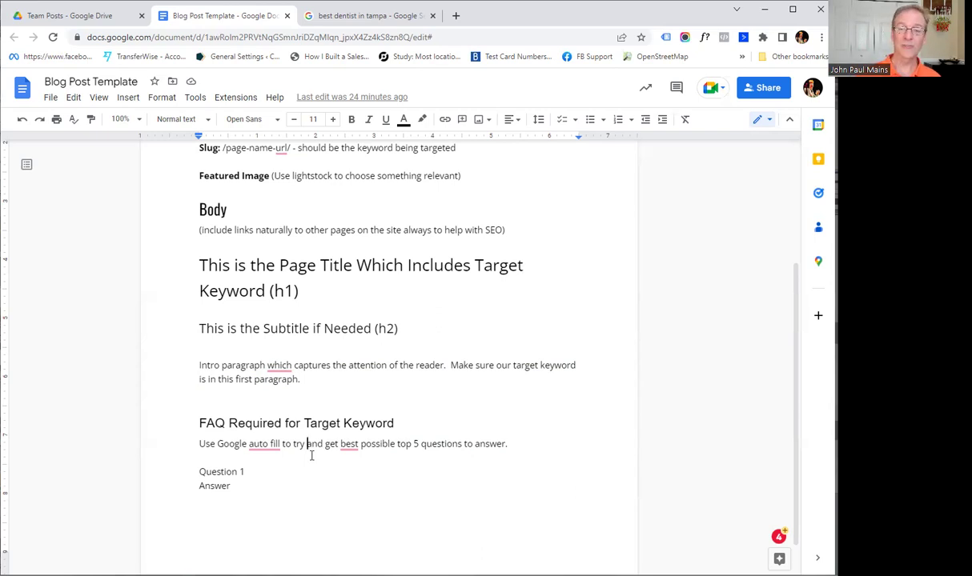
pyautogui.click(308, 444)
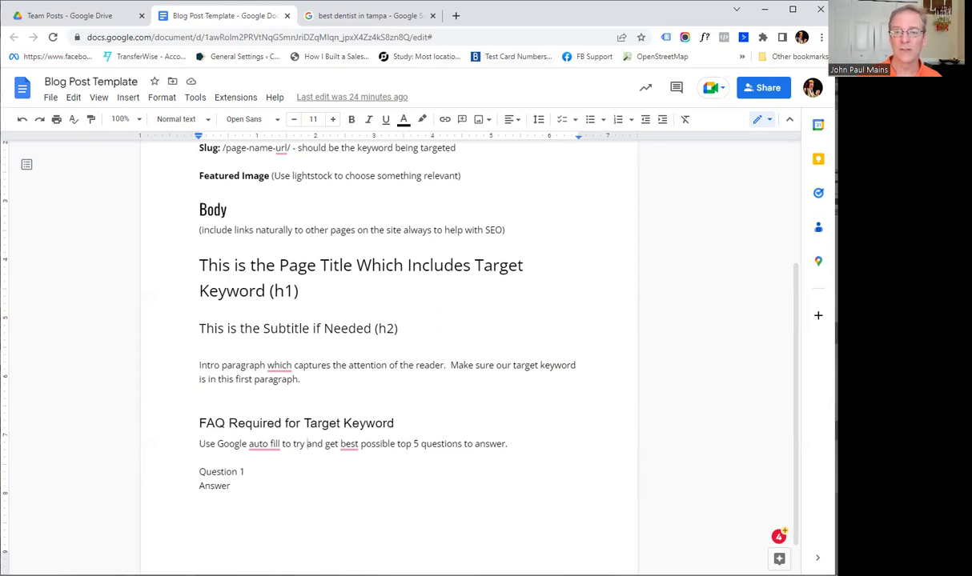